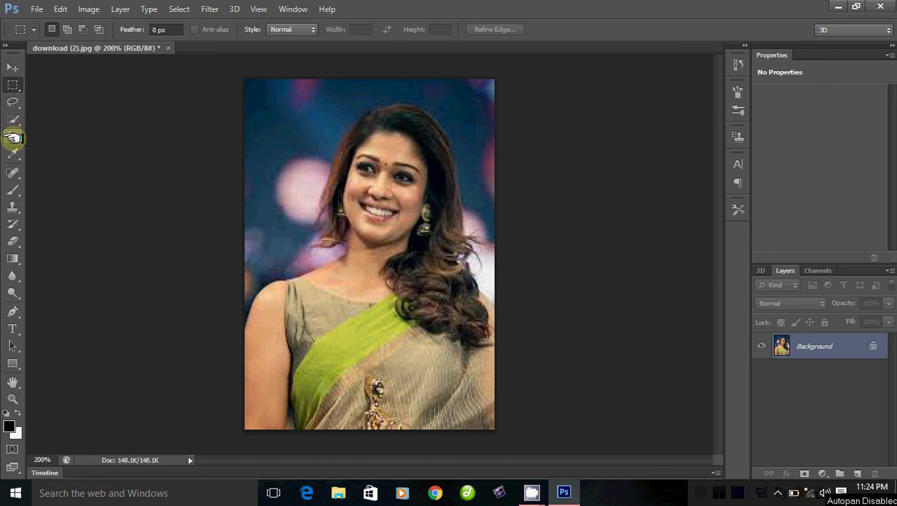
Select the Crop Tool, which shows a custom 1.5 in × 2 in crop frame over the portrait
left_click_drag(13, 137, 54, 136)
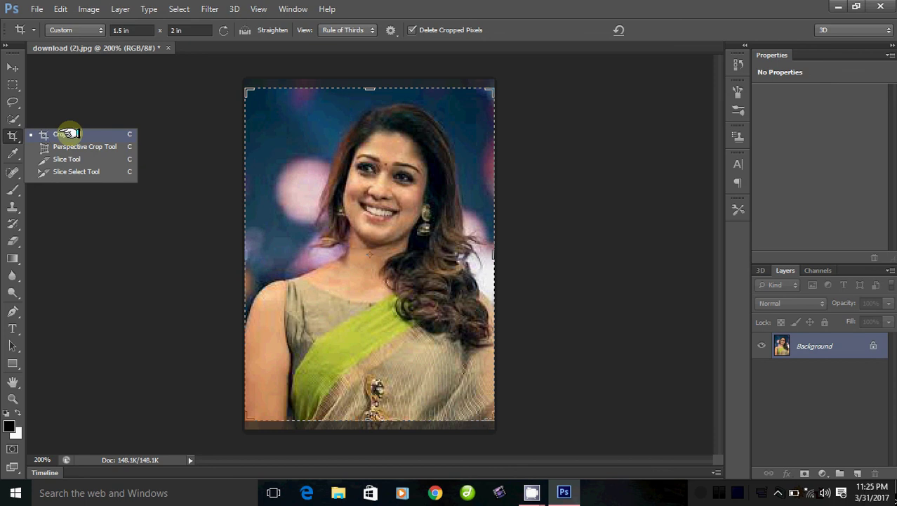
left_click(70, 134)
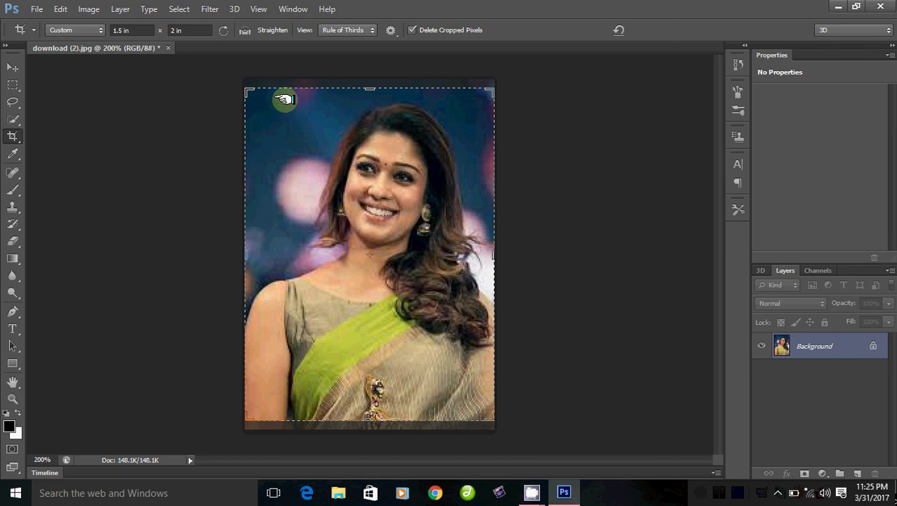
left_click_drag(285, 96, 479, 361)
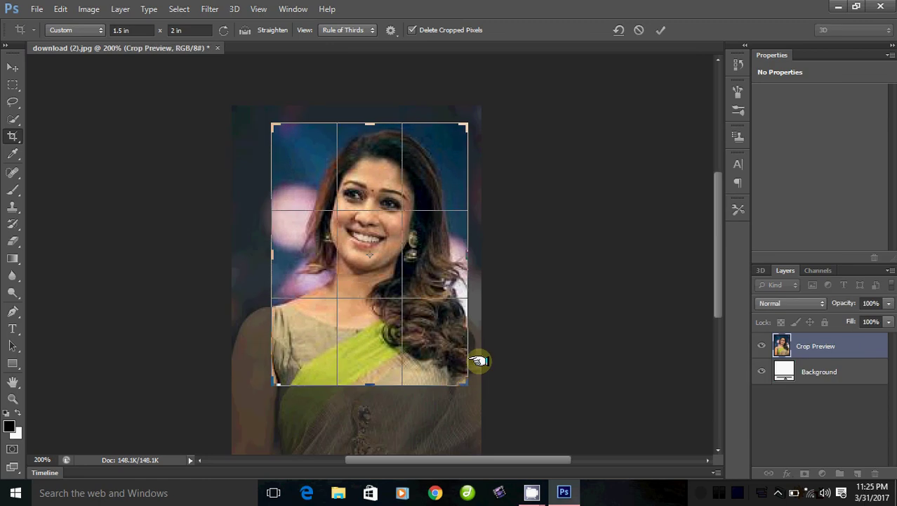
key("Return")
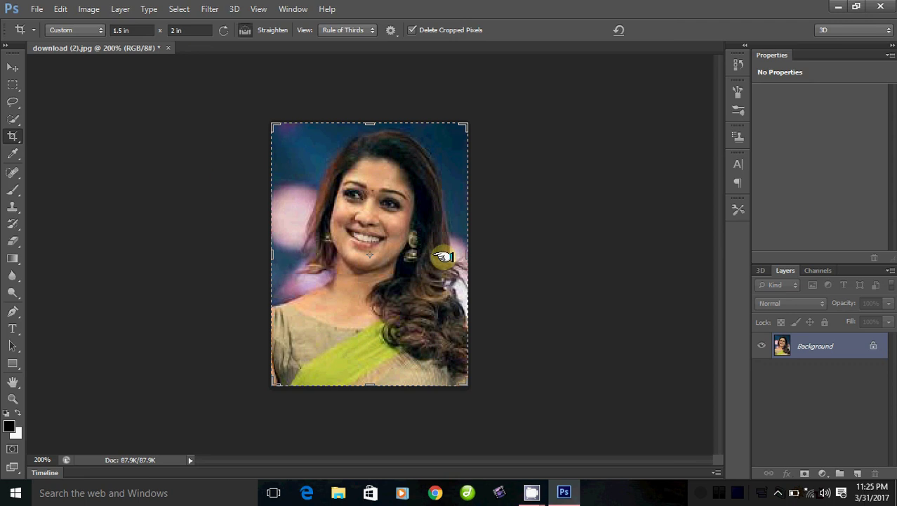
key("ctrl+z")
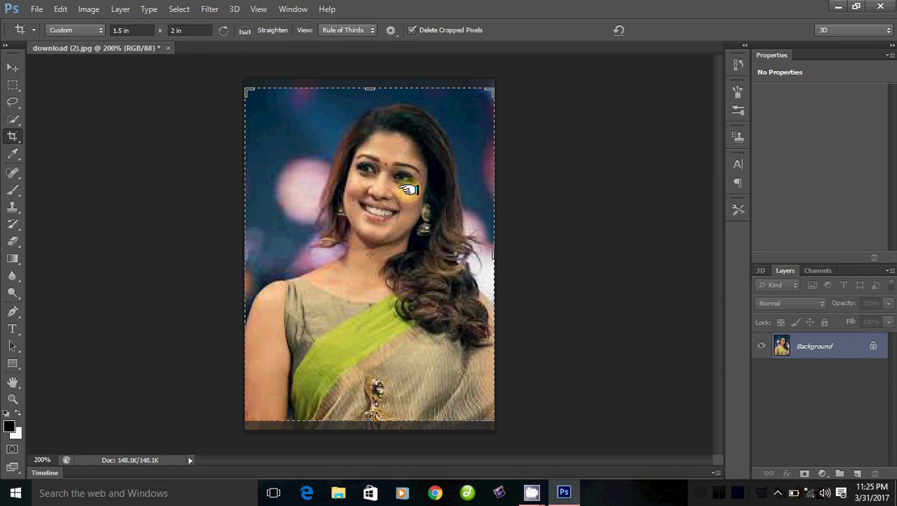
left_click(12, 67)
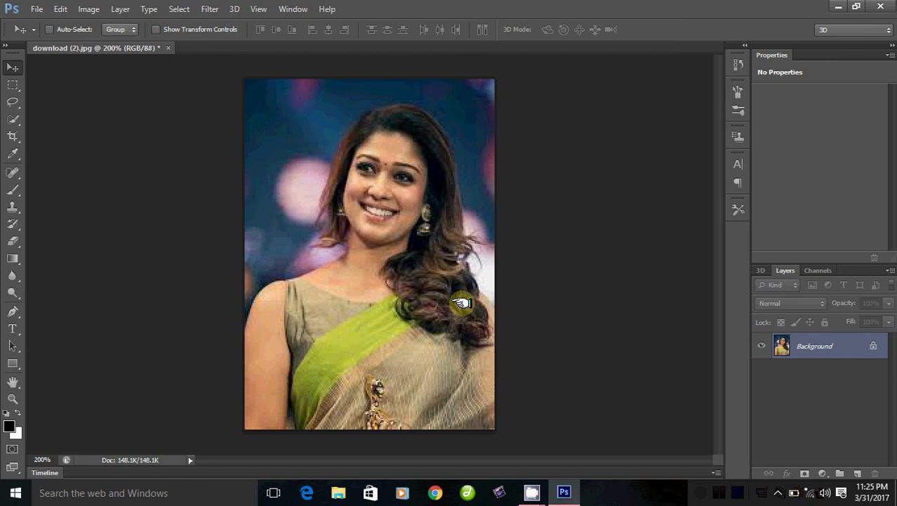
Return to the Crop Tool and confirm the Custom ratio of 1.5 in × 2 in
left_click(13, 136)
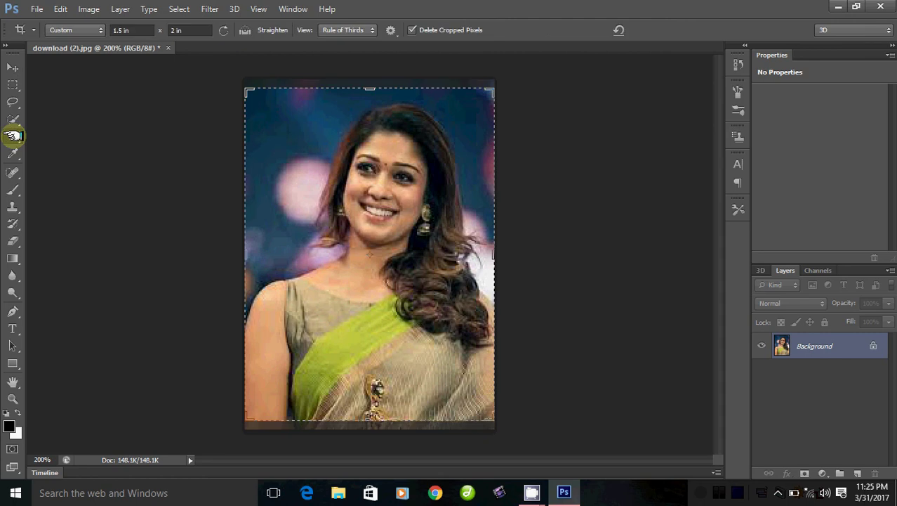
left_click(123, 30)
left_click(96, 31)
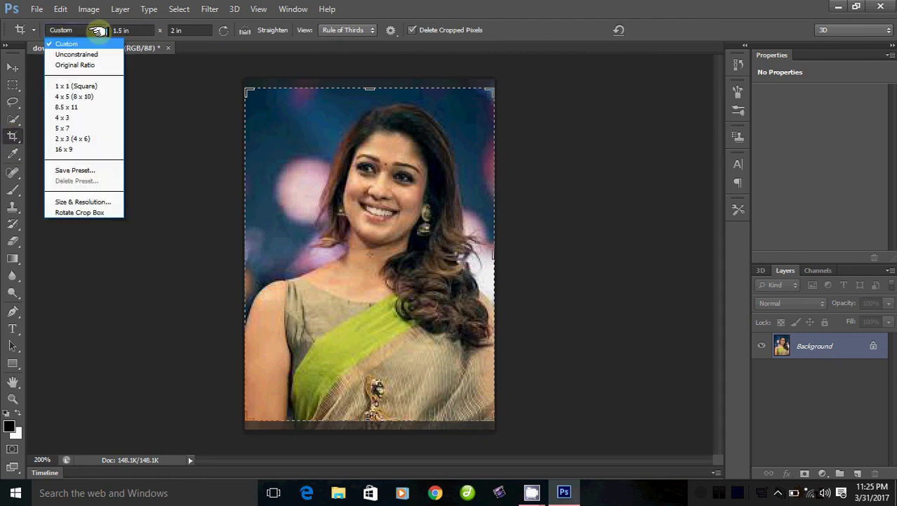
left_click(125, 30)
left_click(128, 31)
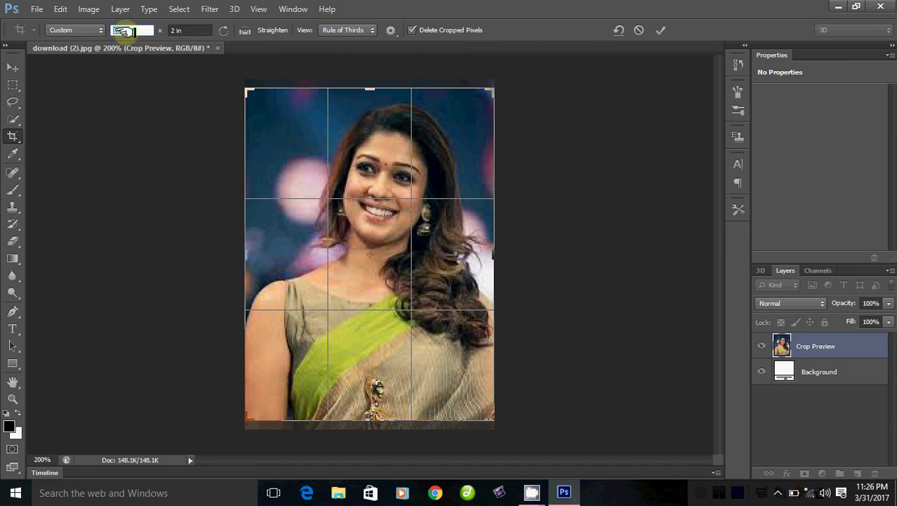
double_click(177, 30)
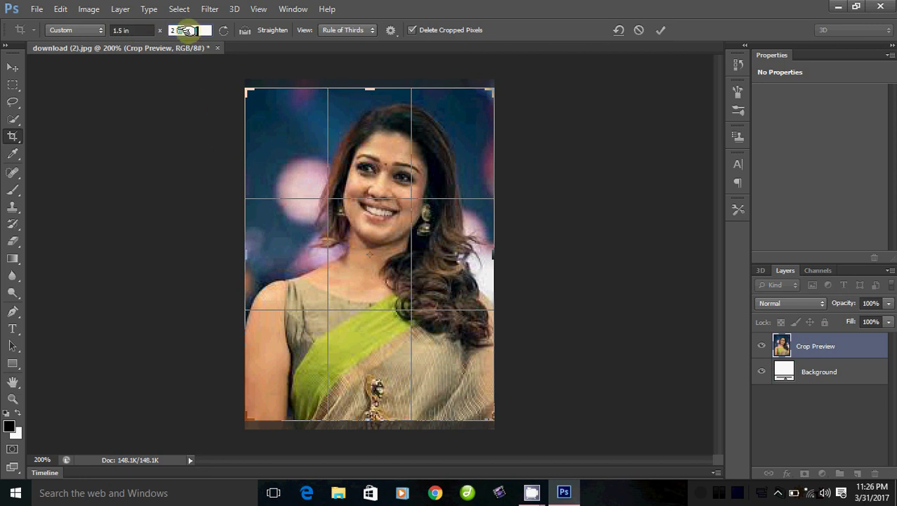
triple_click(180, 30)
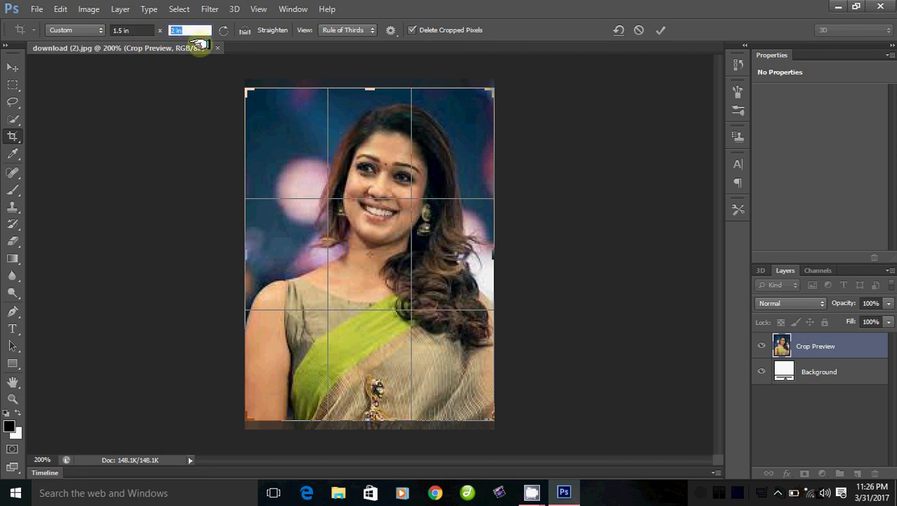
key("Return")
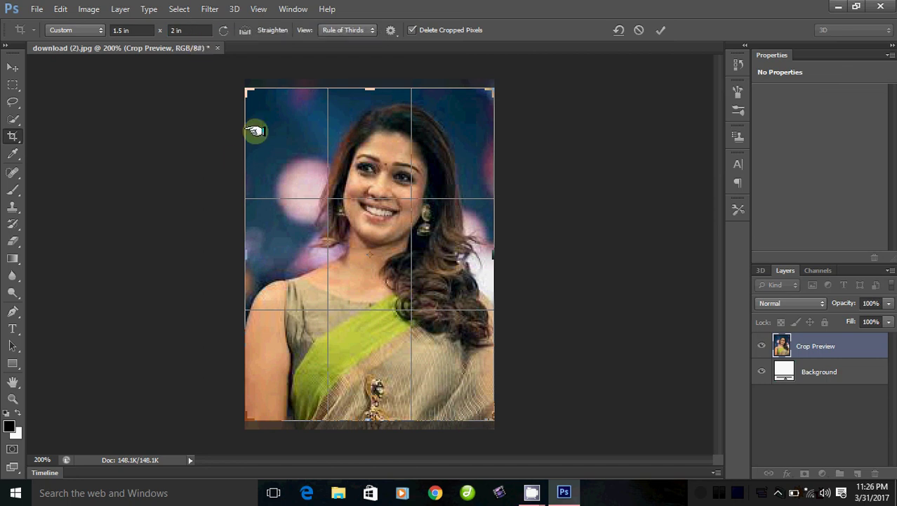
Discard the pending crop with Don't Crop, leaving the portrait uncropped
left_click(12, 140)
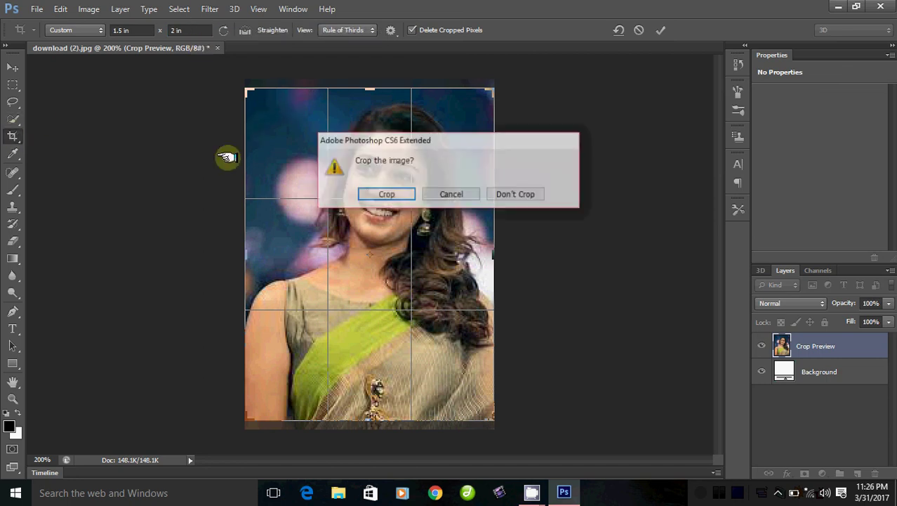
left_click(451, 196)
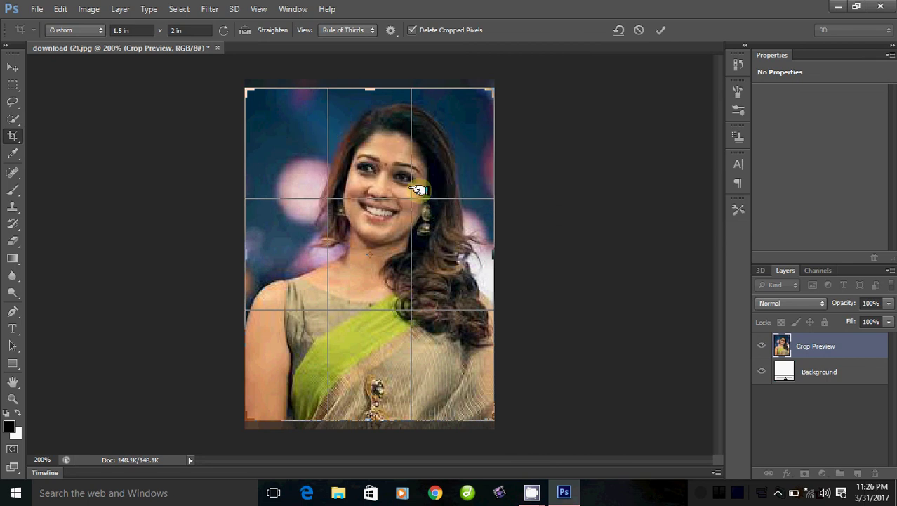
left_click(12, 136)
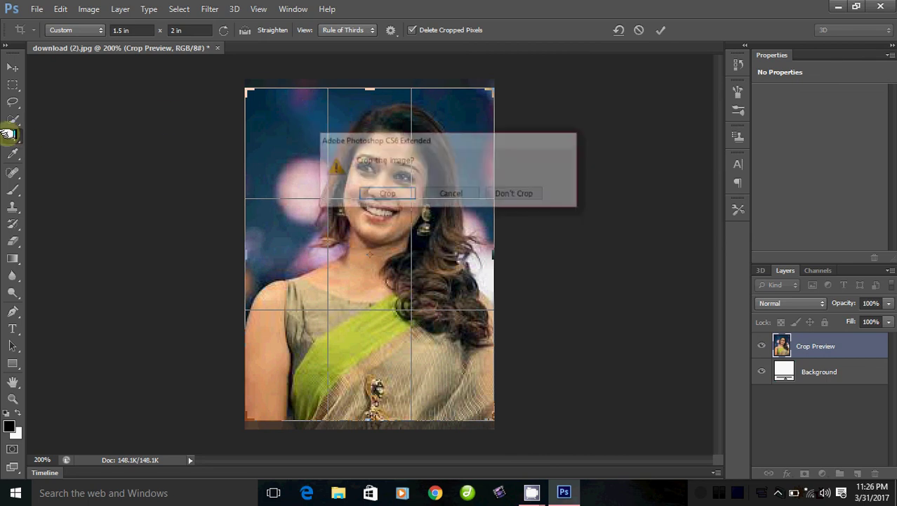
left_click(516, 194)
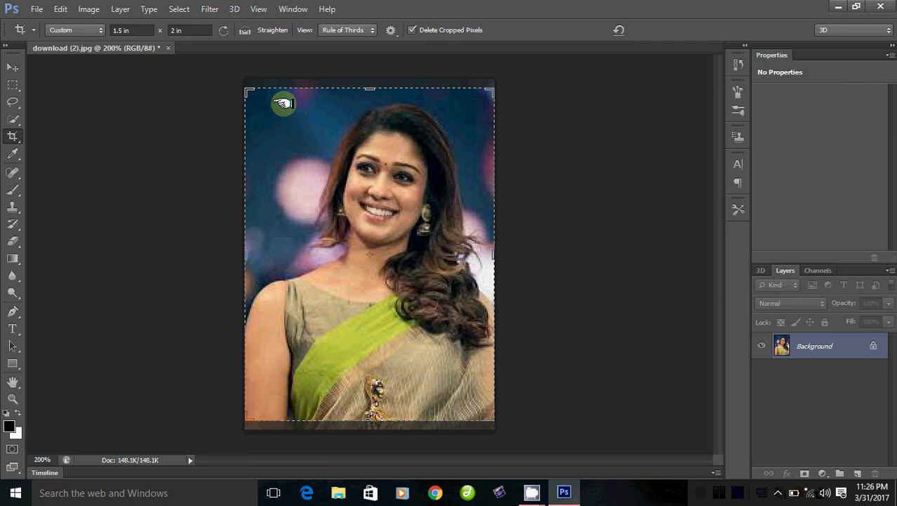
Draw a 1.5 × 2 in crop frame around the face and shoulders and commit it
left_click_drag(283, 103, 550, 376)
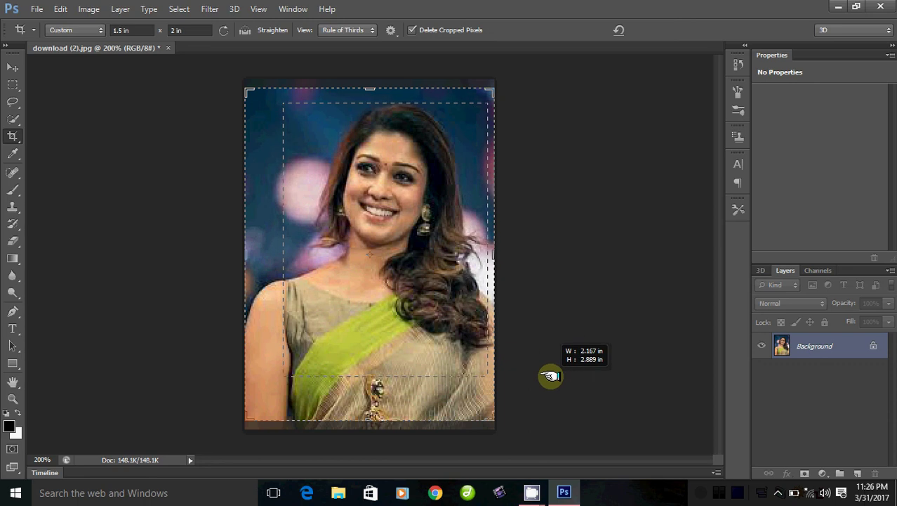
left_click_drag(551, 376, 552, 376)
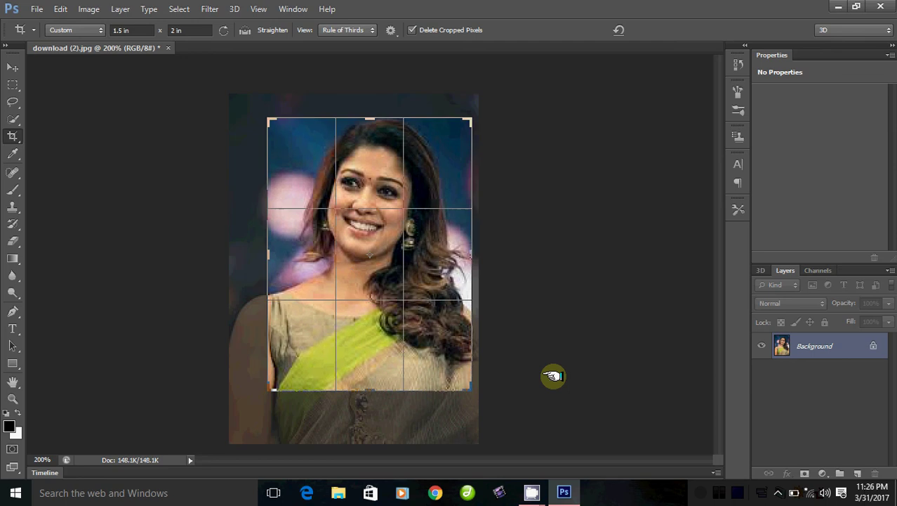
key("Return")
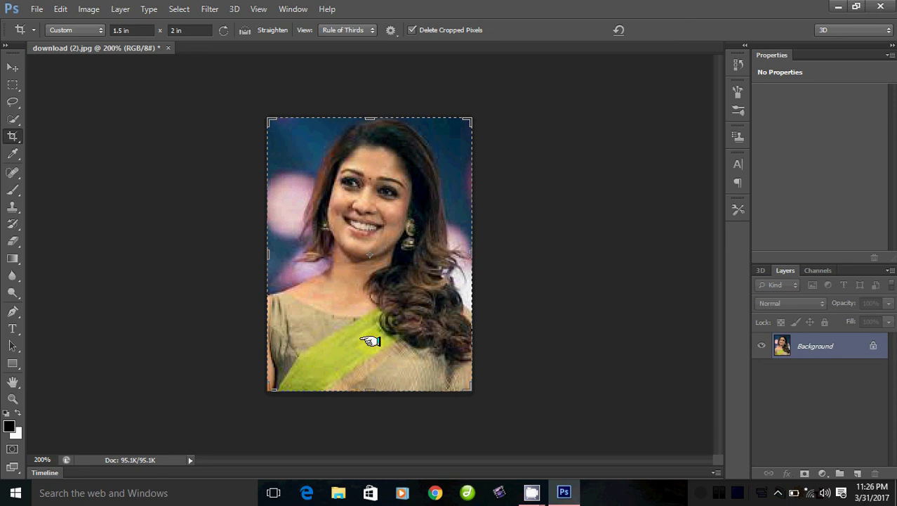
Create a new white Custom document: 1200 × 800 px at 200 pixels/inch
left_click(37, 9)
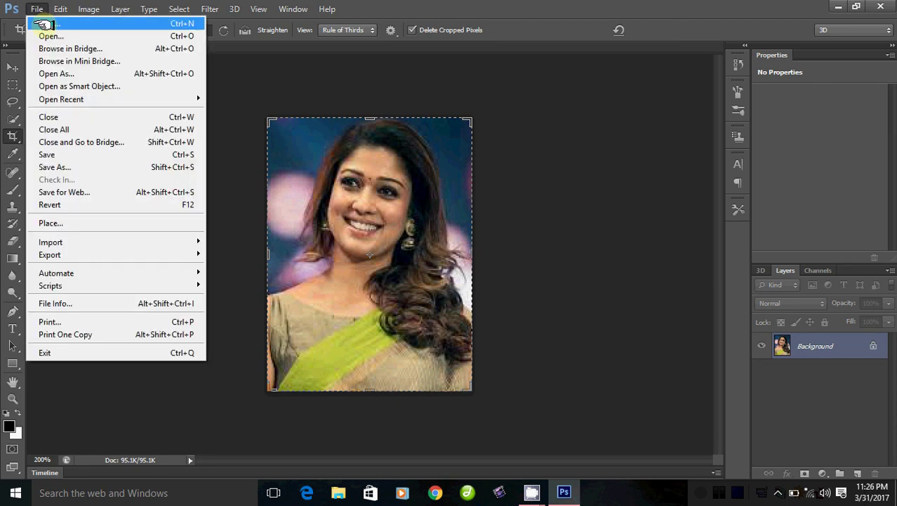
left_click(45, 24)
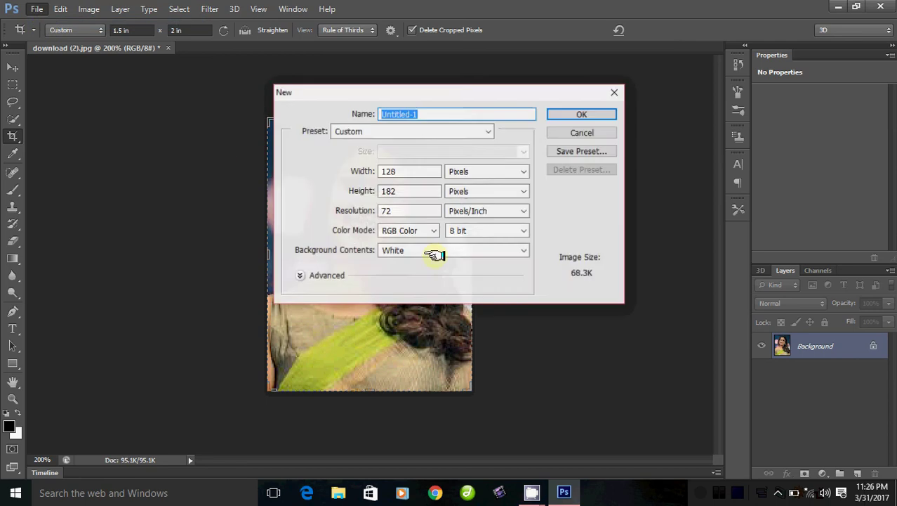
left_click(433, 130)
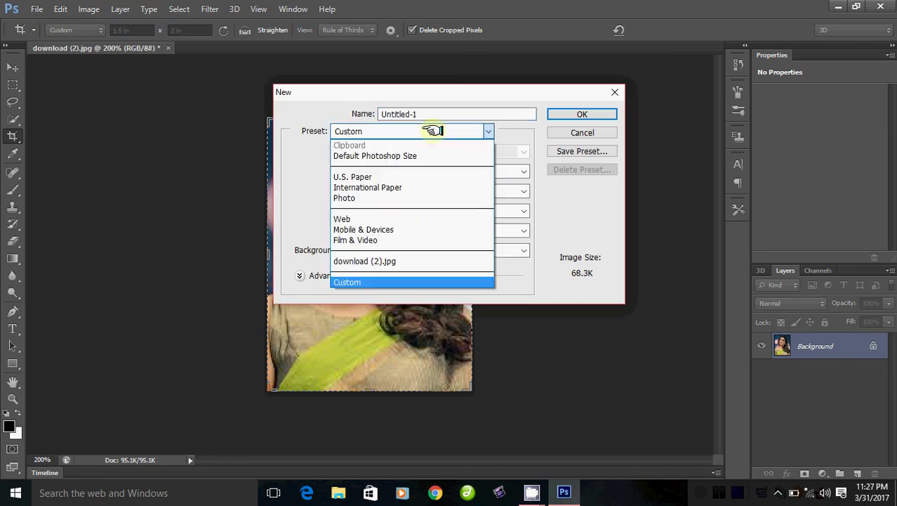
left_click(360, 281)
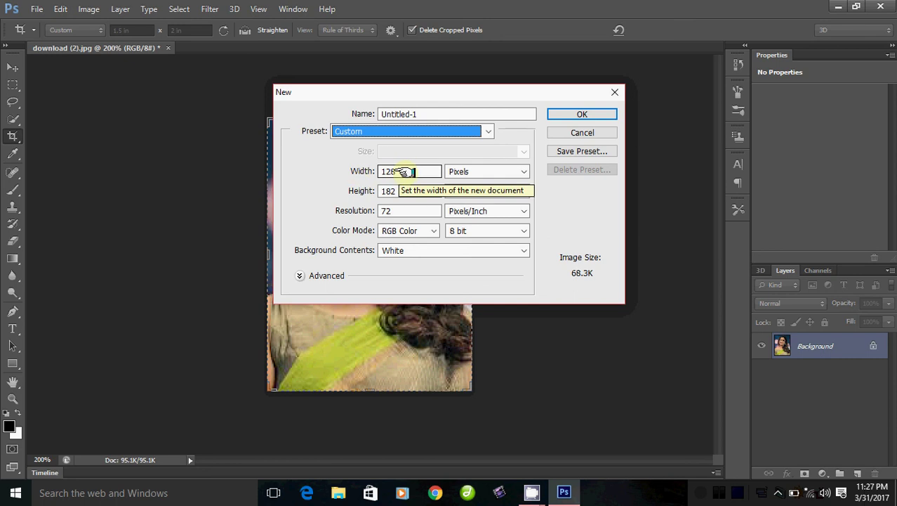
left_click_drag(409, 172, 361, 173)
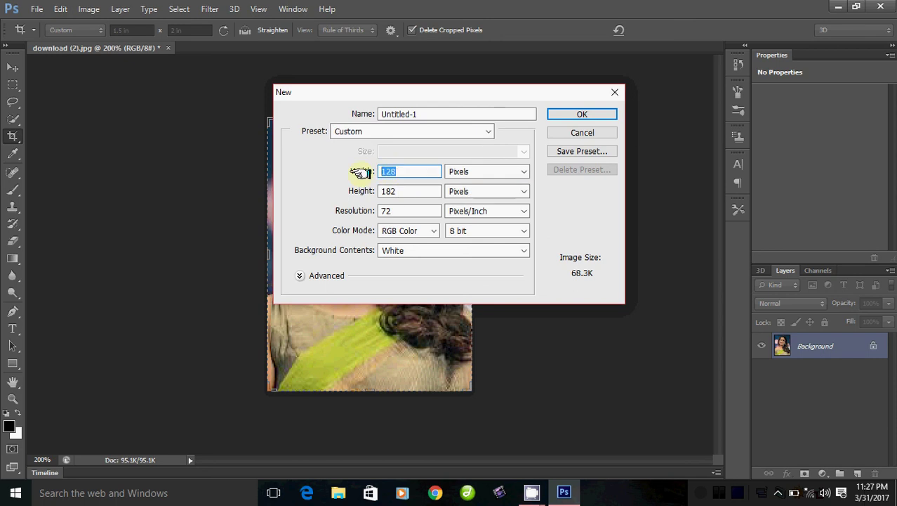
type("1200")
left_click_drag(416, 190, 341, 191)
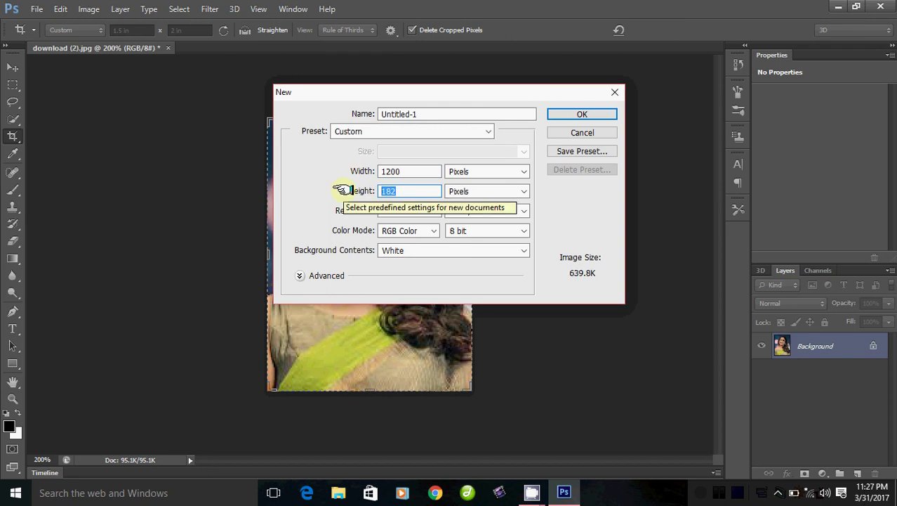
type("800")
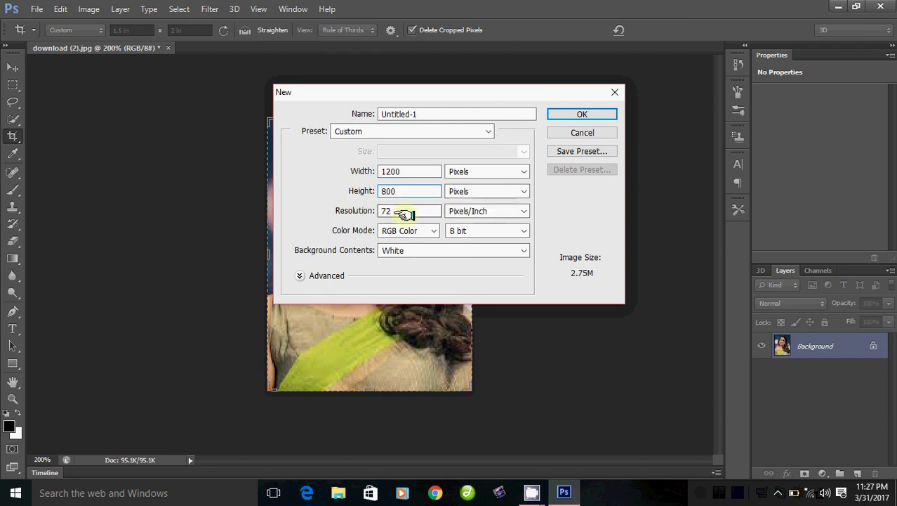
left_click_drag(401, 211, 351, 211)
type("2")
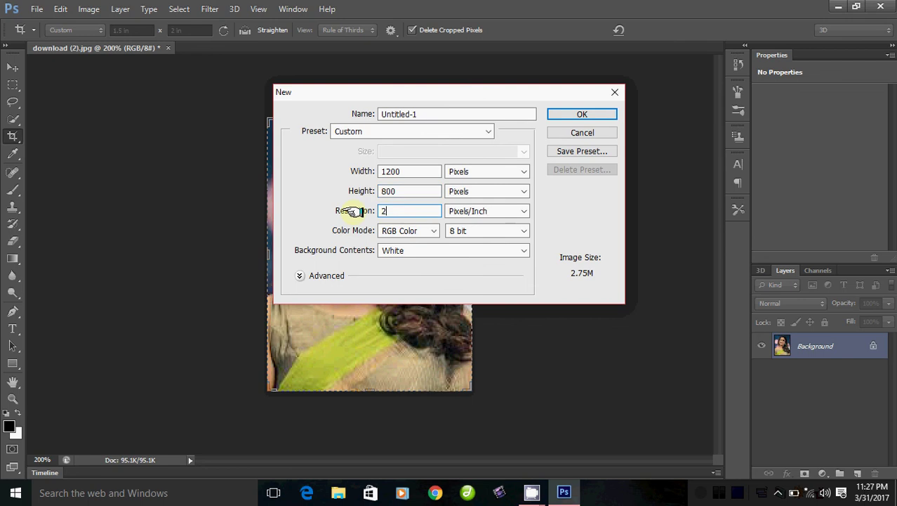
type("00")
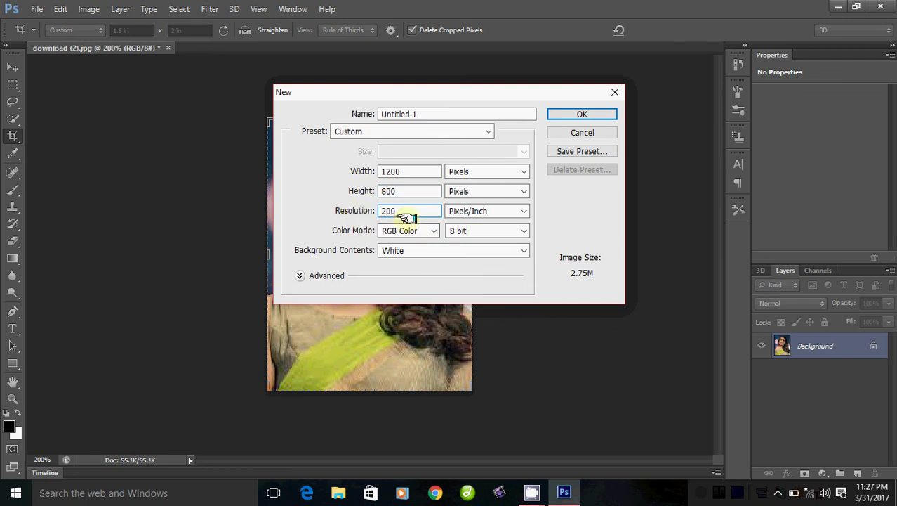
left_click(565, 115)
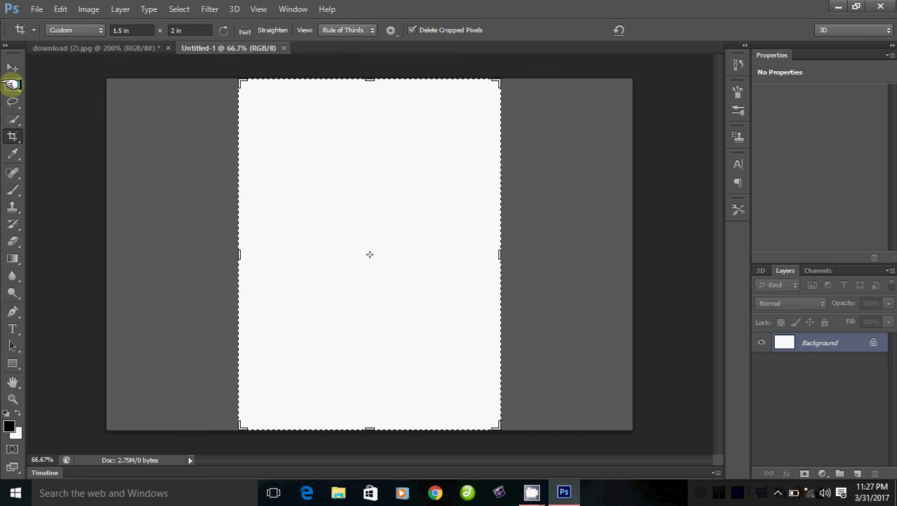
Drag the cropped portrait from download (2).jpg onto the Untitled-1 canvas's top-left area
left_click(12, 68)
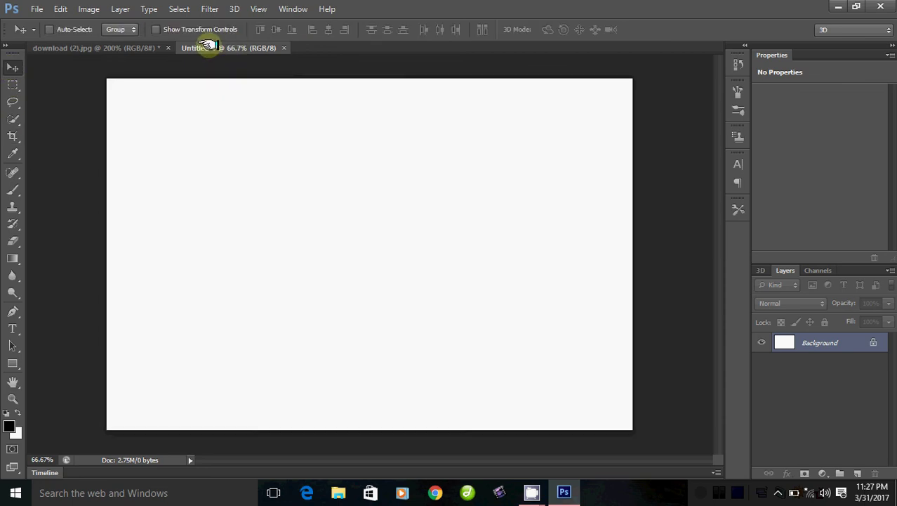
left_click(120, 47)
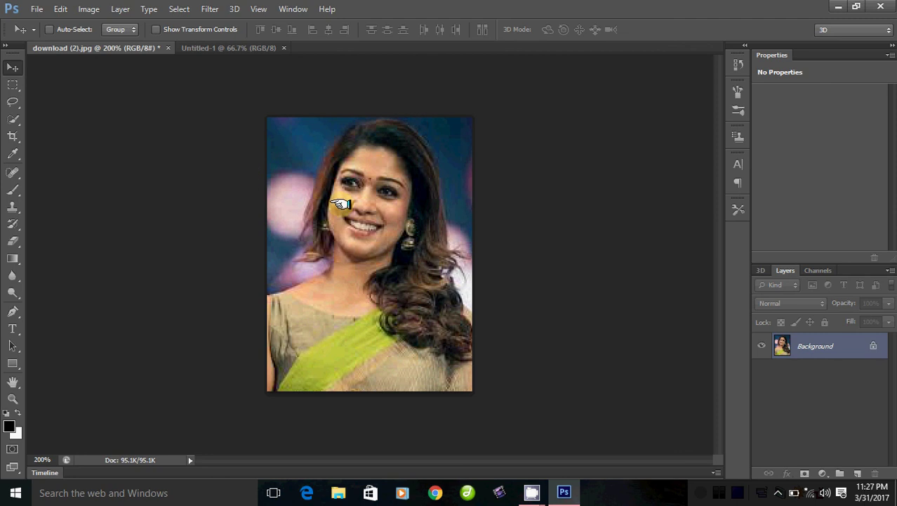
left_click_drag(341, 200, 204, 63)
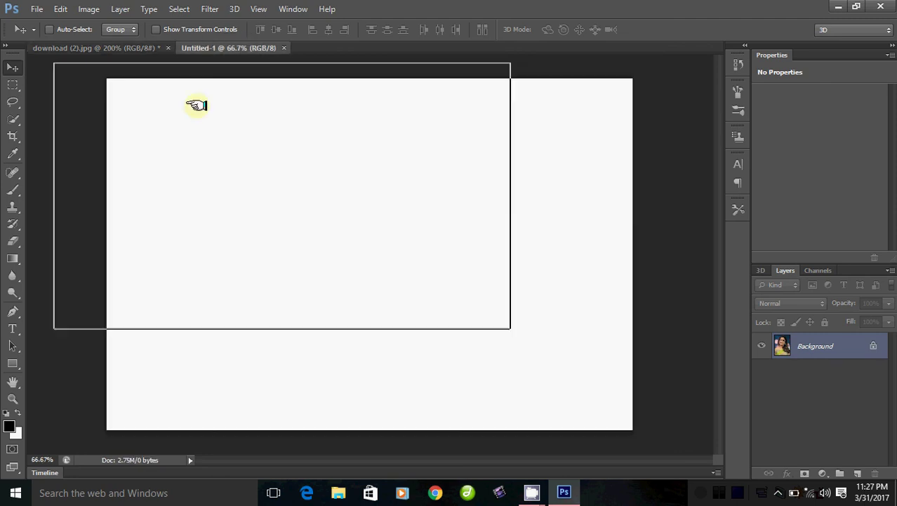
mouse_move(204, 63)
left_mouse_down()
mouse_move(240, 162)
mouse_move(176, 161)
mouse_move(183, 154)
left_mouse_up()
Alt-drag portrait copies into two rows of six, plus one starting row three
left_click_drag(181, 153, 179, 168)
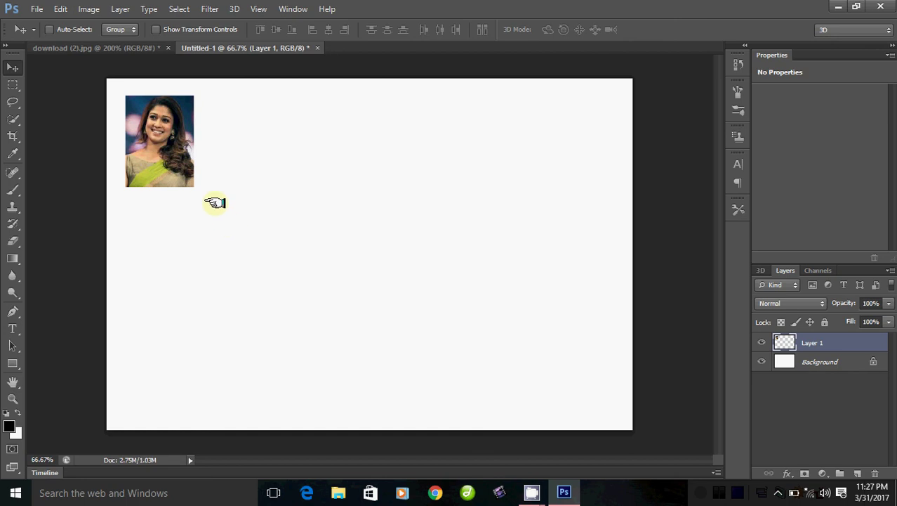
mouse_move(161, 144)
left_mouse_down()
mouse_move(271, 135)
mouse_move(564, 138)
left_mouse_up()
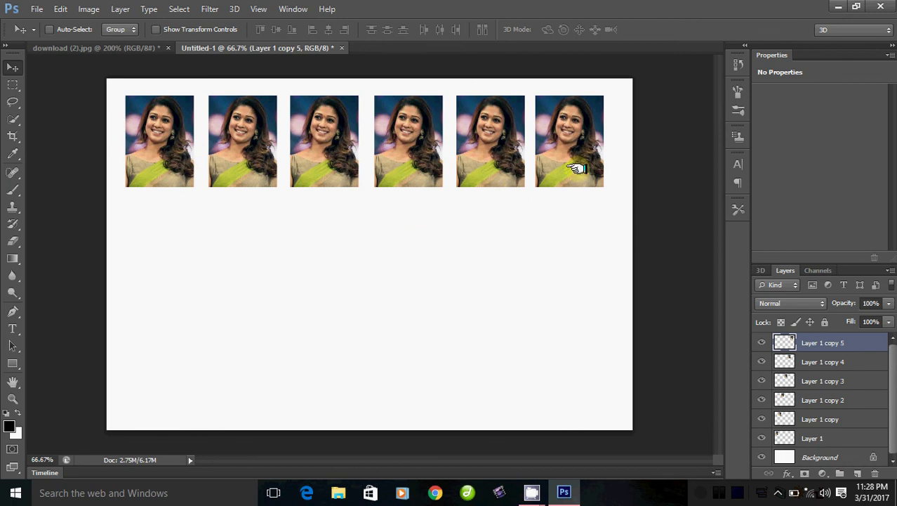
mouse_move(574, 153)
left_mouse_down()
mouse_move(169, 264)
mouse_move(168, 373)
left_mouse_up()
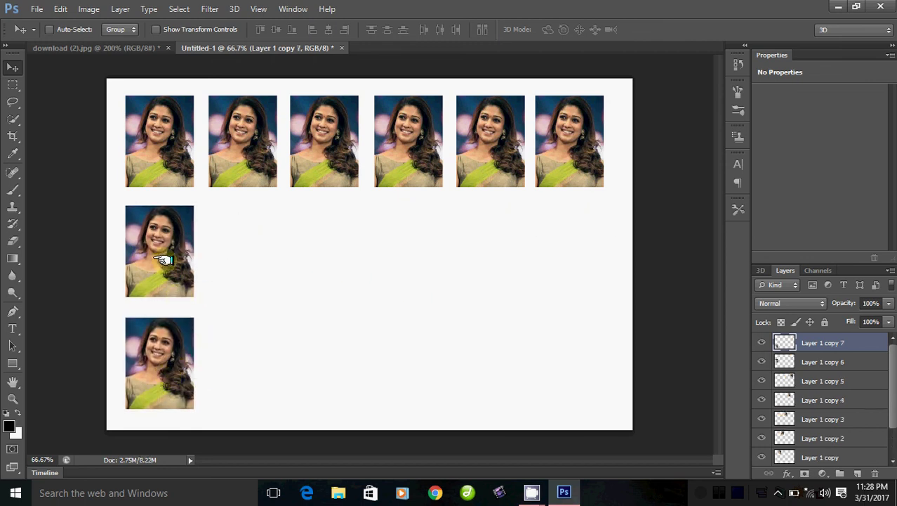
mouse_move(165, 256)
left_mouse_down()
mouse_move(184, 343)
mouse_move(251, 243)
left_mouse_up()
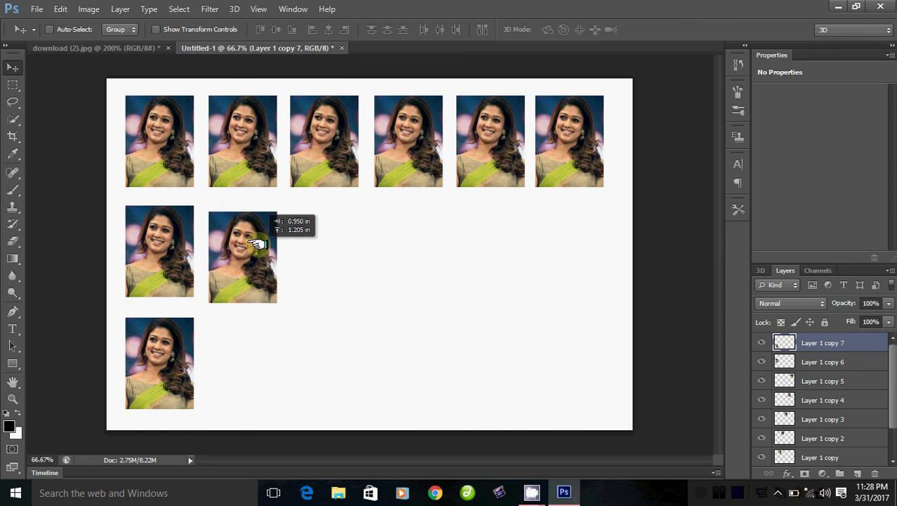
left_click_drag(149, 370, 240, 362)
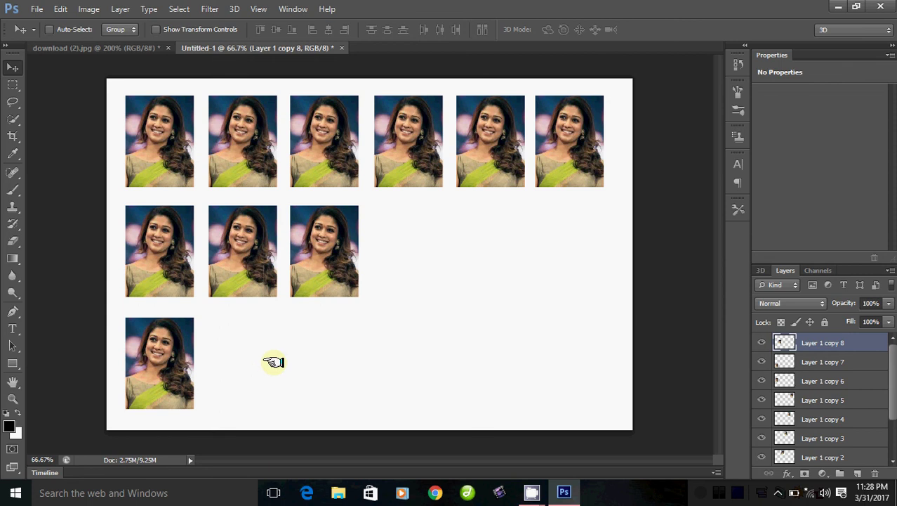
mouse_move(331, 250)
left_mouse_down()
mouse_move(421, 253)
mouse_move(491, 241)
mouse_move(583, 246)
left_mouse_up()
left_click(414, 303, "alt")
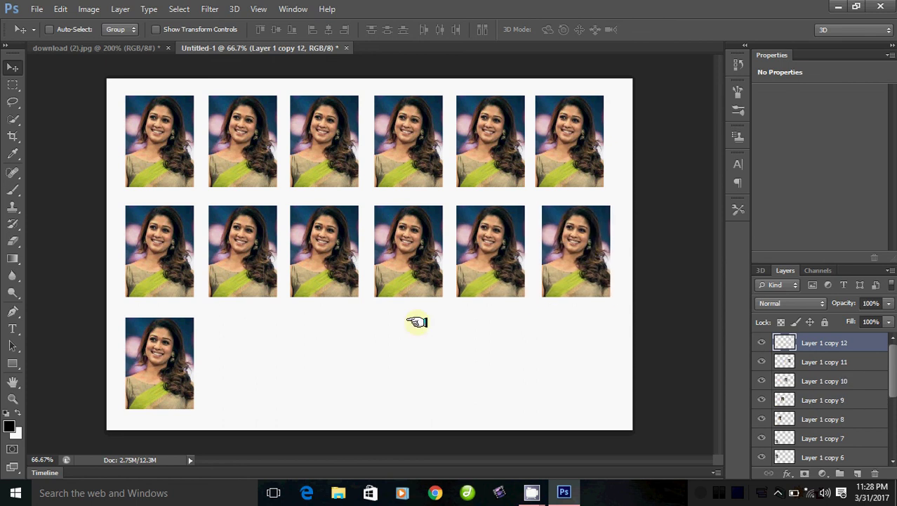
Pick the third-row photo's layer and Alt-drag copies to fill all six slots
left_click(171, 359, "alt")
right_click(165, 357)
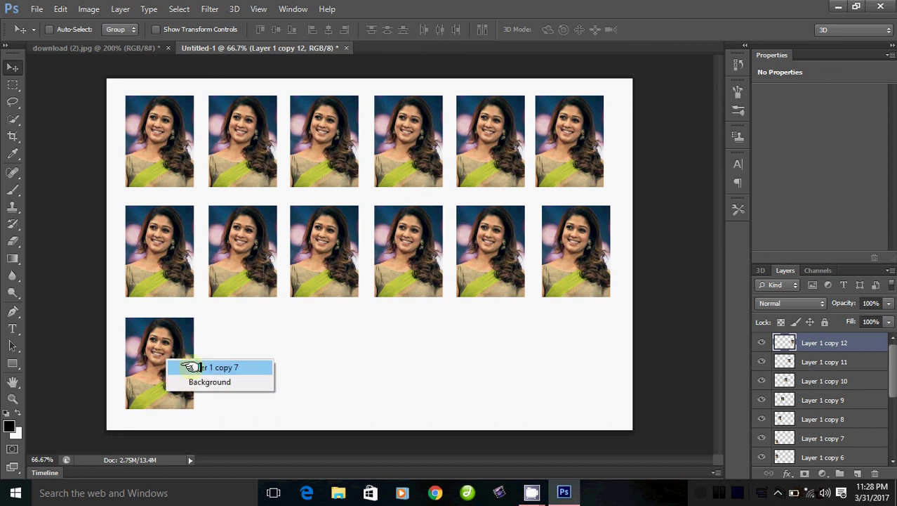
left_click(184, 363)
mouse_move(160, 357)
left_mouse_down()
mouse_move(315, 359)
mouse_move(401, 374)
mouse_move(580, 356)
left_mouse_up()
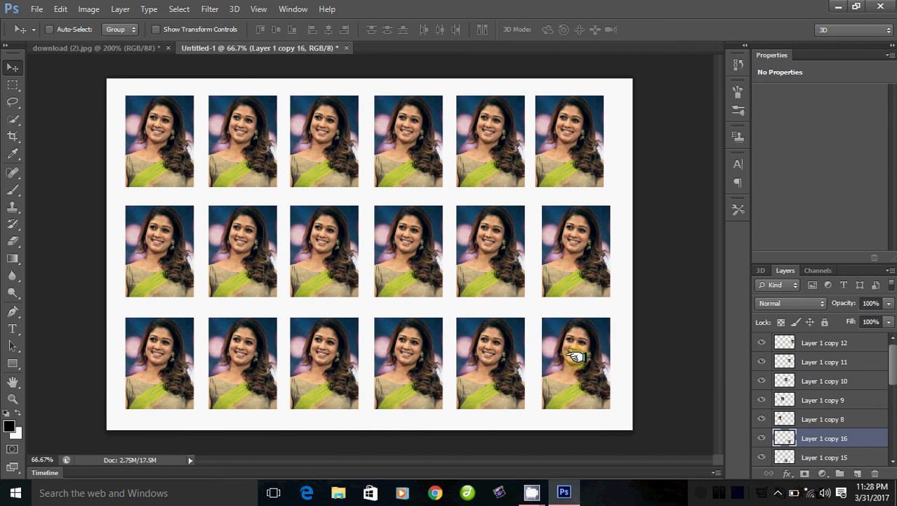
left_click(574, 356, "alt")
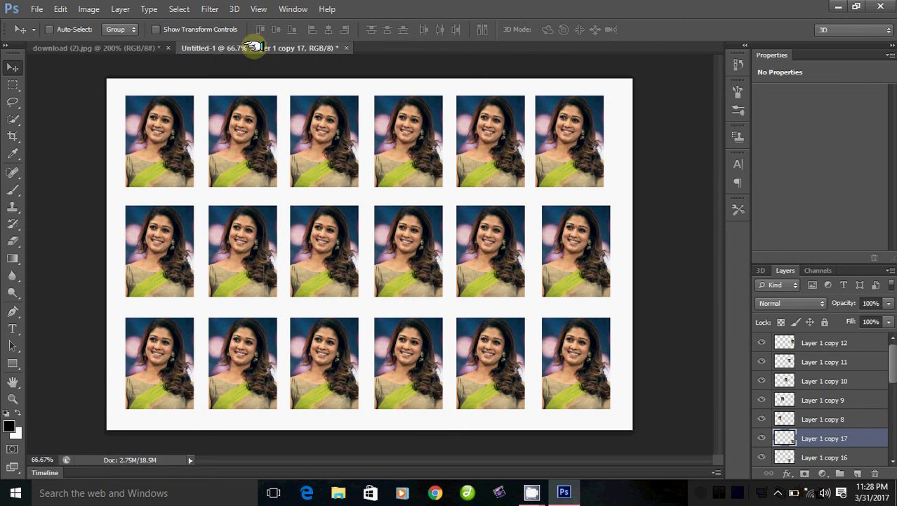
Close the Untitled-1 grid, cancelling Save As and then choosing No to discard it
left_click(135, 49)
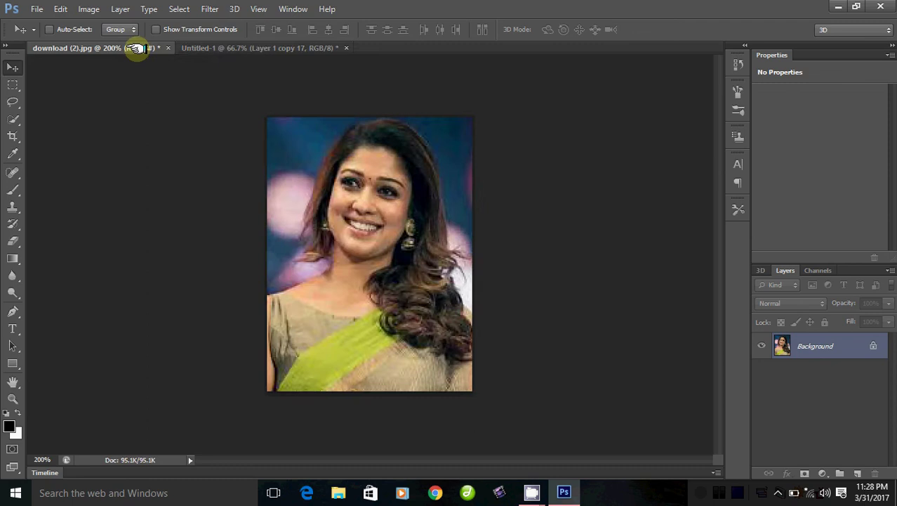
left_click(263, 48)
left_click(347, 47)
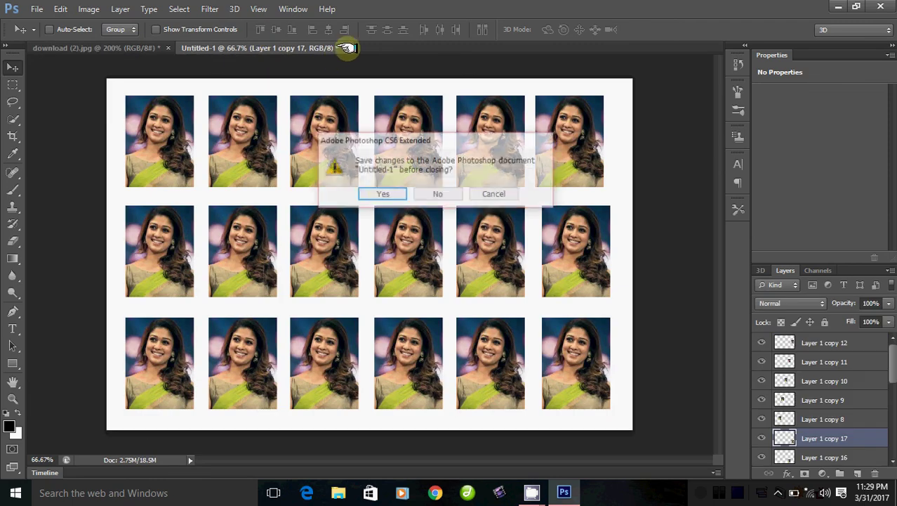
left_click(386, 194)
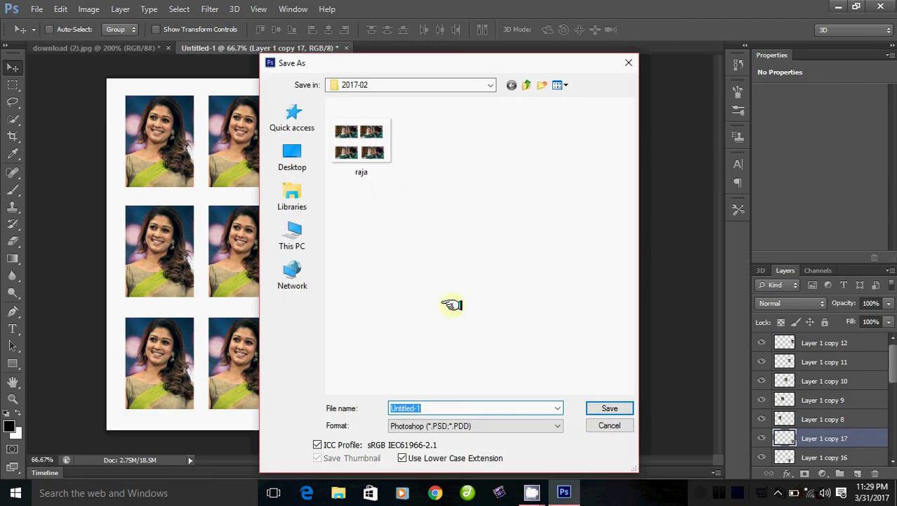
left_click(595, 413)
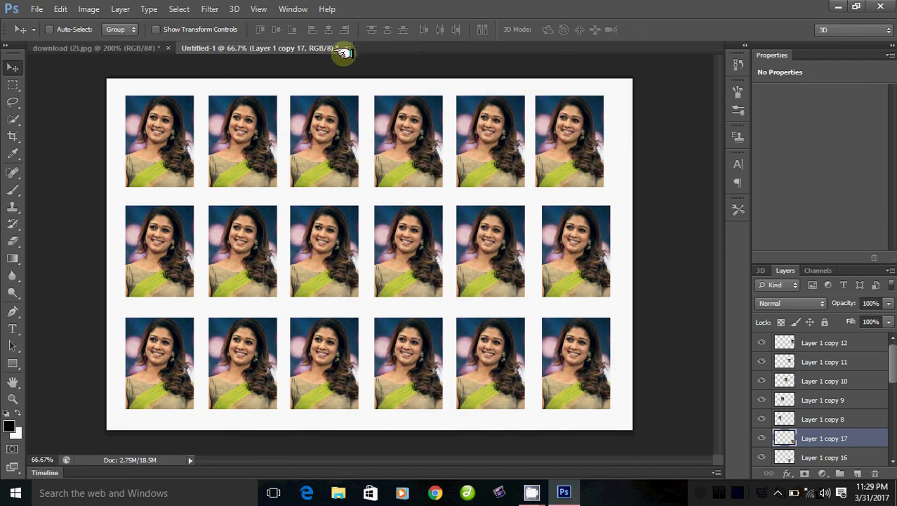
left_click(346, 47)
left_click(438, 194)
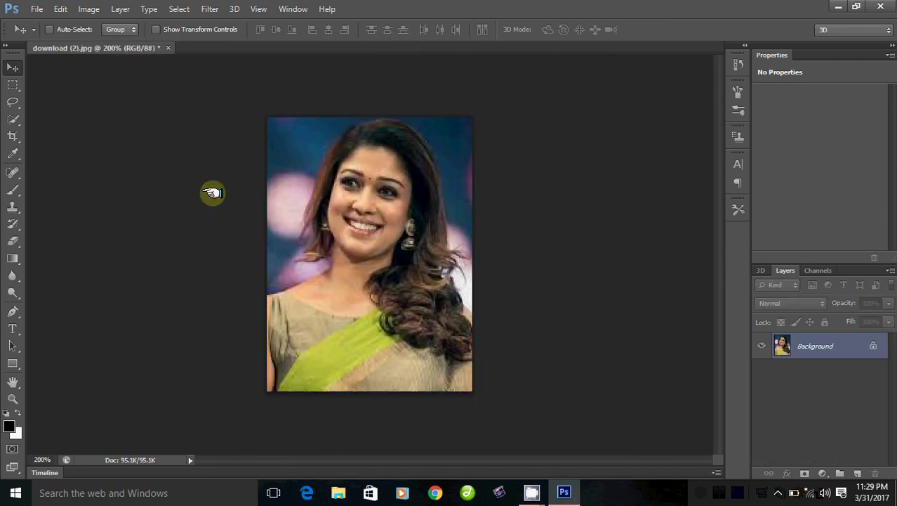
Undo the earlier crop, then draw and apply a 1.5 in × 2 in crop box over the portrait
key("ctrl+z")
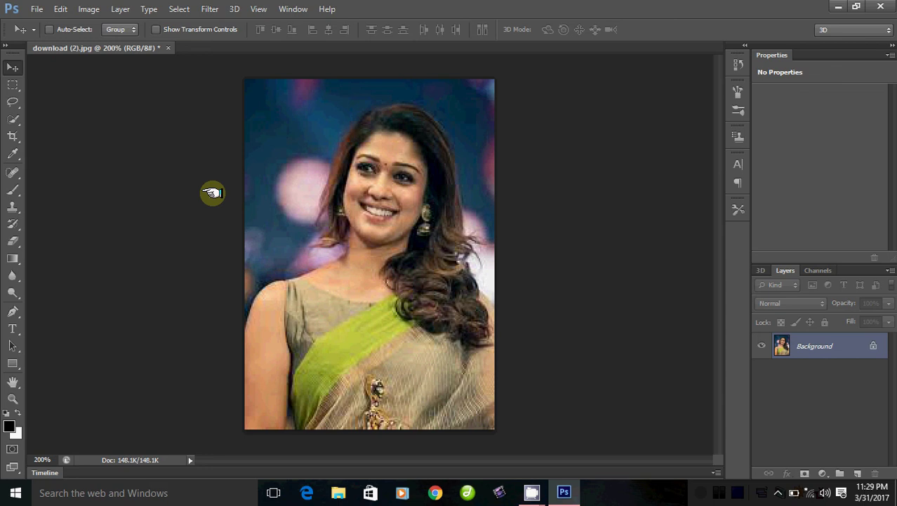
left_click(11, 136)
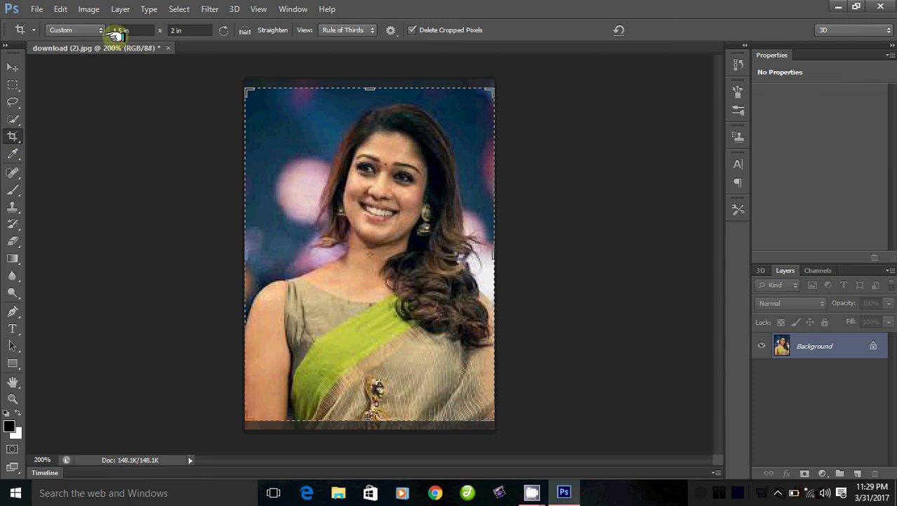
mouse_move(120, 32)
left_mouse_down()
mouse_move(71, 31)
mouse_move(132, 30)
left_mouse_up()
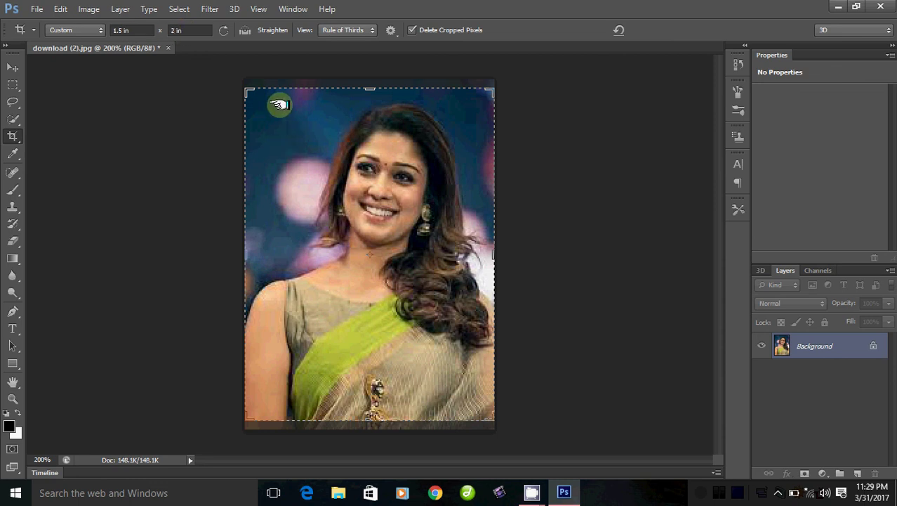
mouse_move(280, 103)
left_mouse_down()
mouse_move(296, 141)
mouse_move(530, 378)
left_mouse_up()
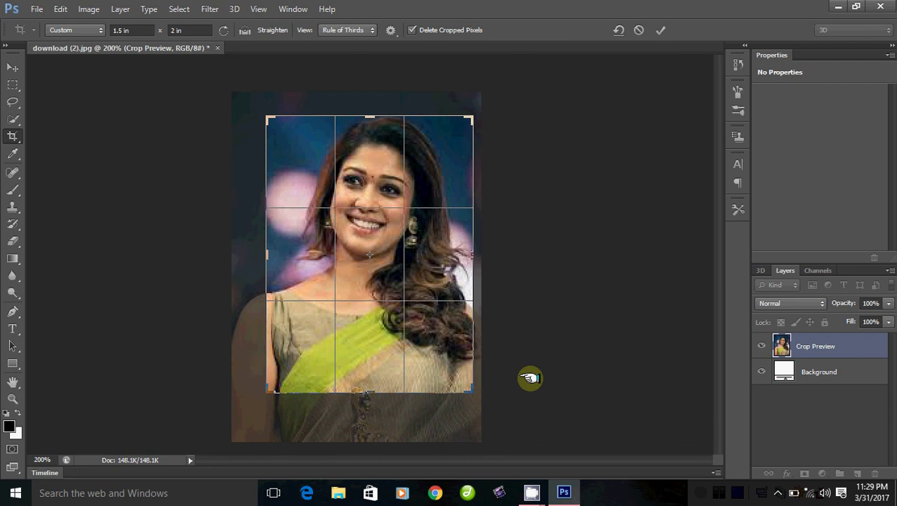
key("Return")
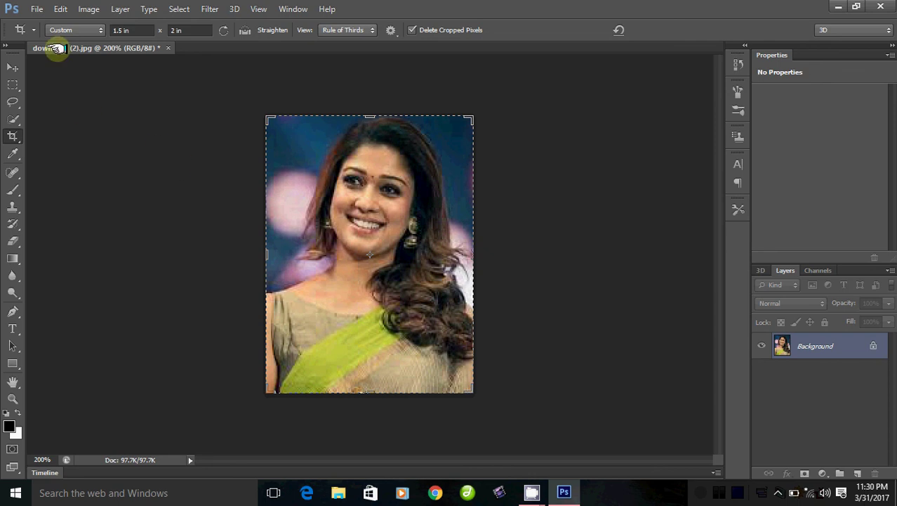
Create a white 6 × 4 in document at 72 ppi from the Default Photoshop Size preset
left_click(35, 8)
left_click(43, 24)
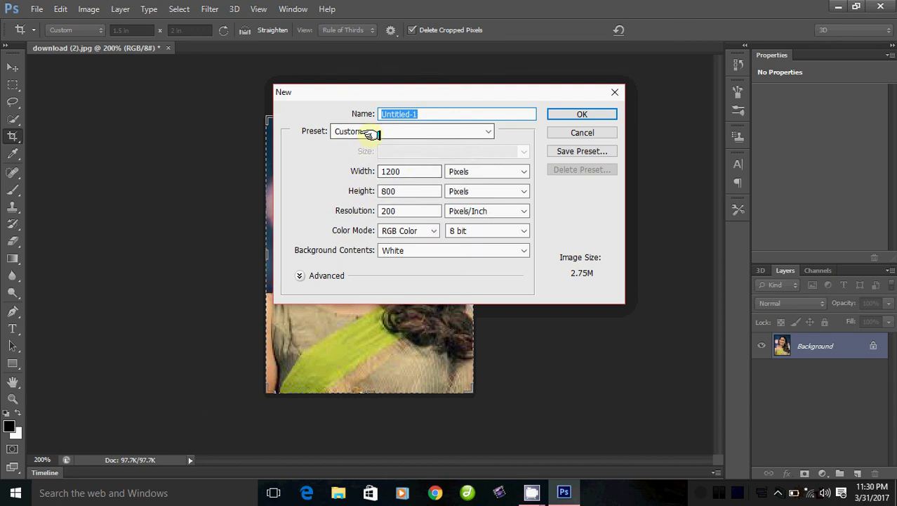
left_click(370, 133)
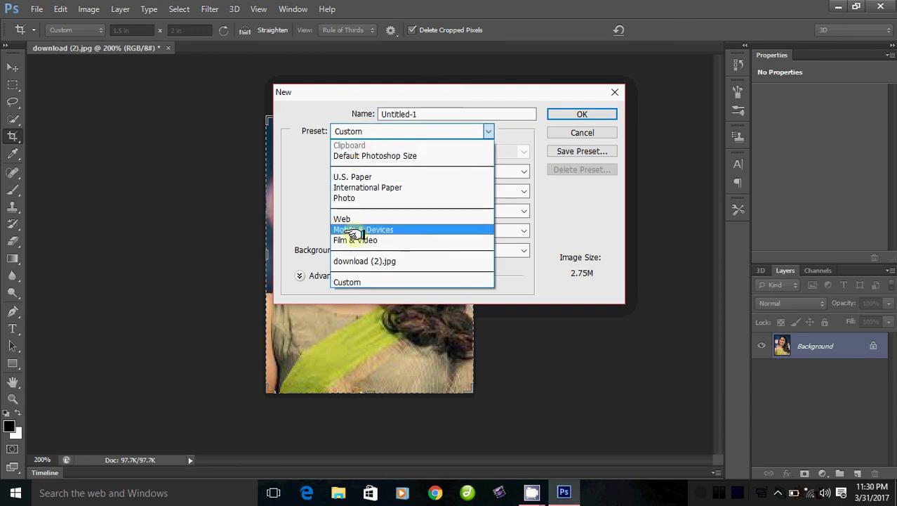
left_click(379, 155)
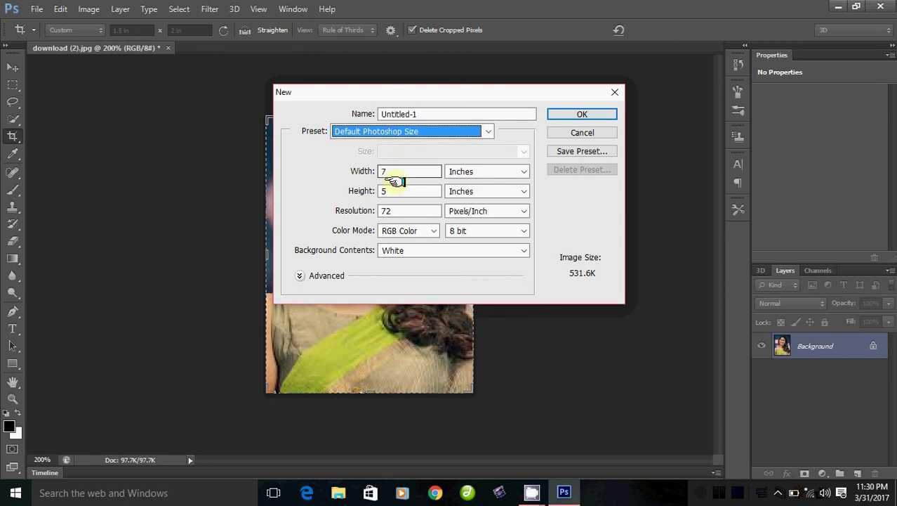
left_click(361, 173)
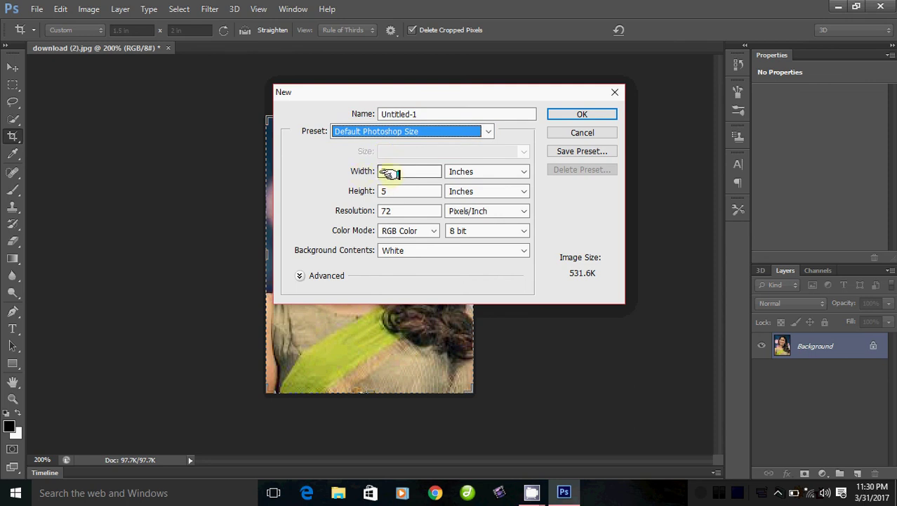
left_click(363, 173)
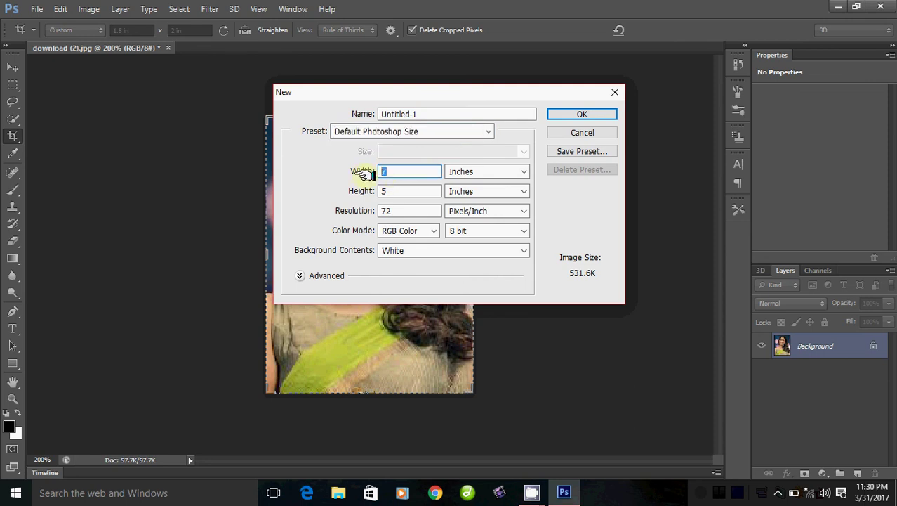
type("6")
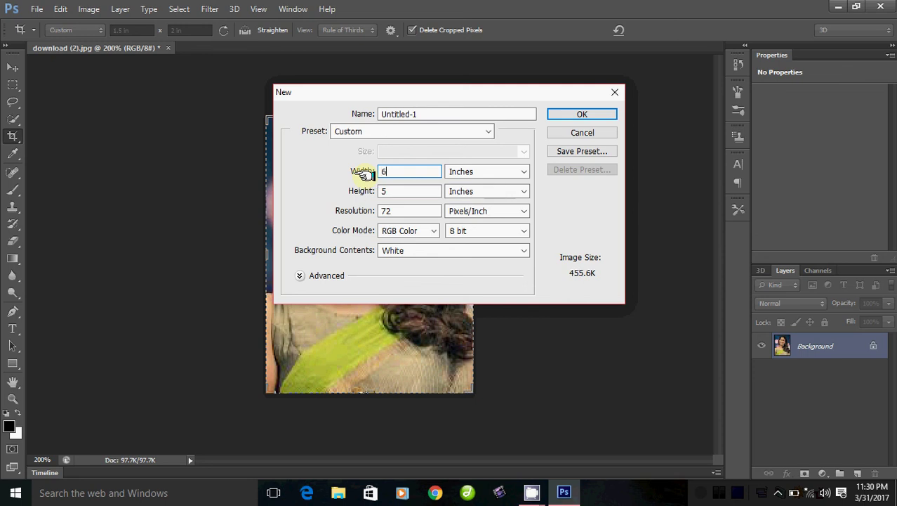
left_click(355, 194)
type("4")
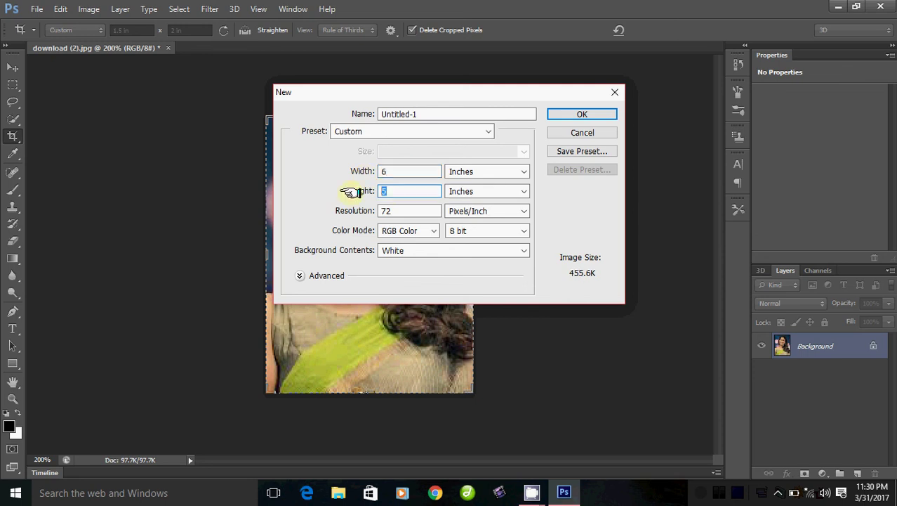
left_click(582, 114)
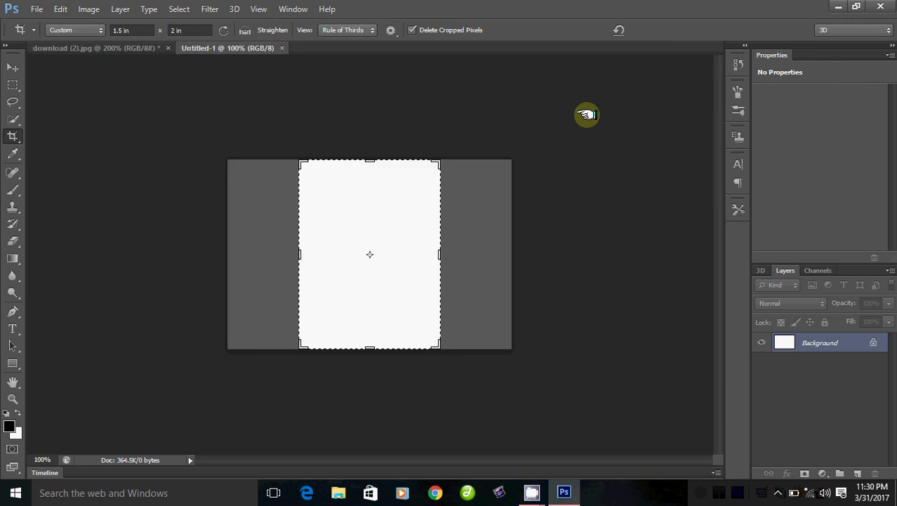
Drag a portrait copy onto the blank 6 × 4 Untitled-1 canvas, then undo it twice
left_click(13, 68)
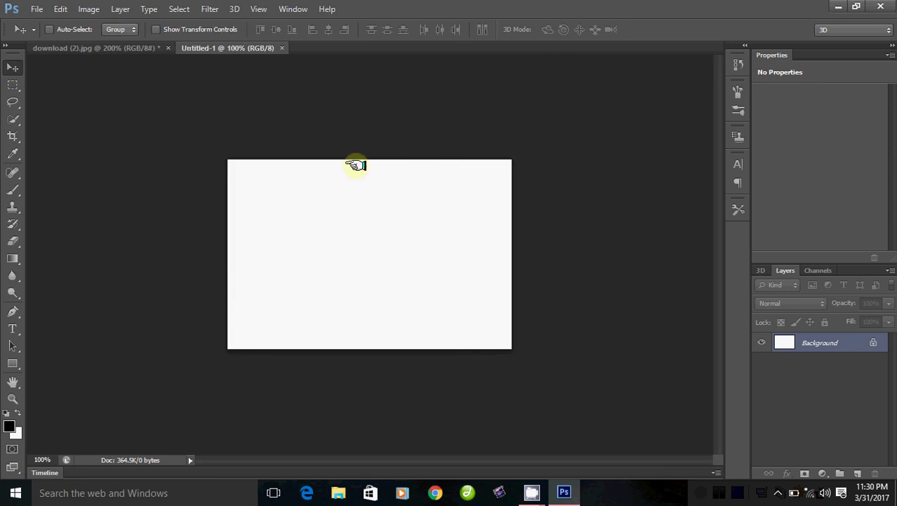
left_click(143, 47)
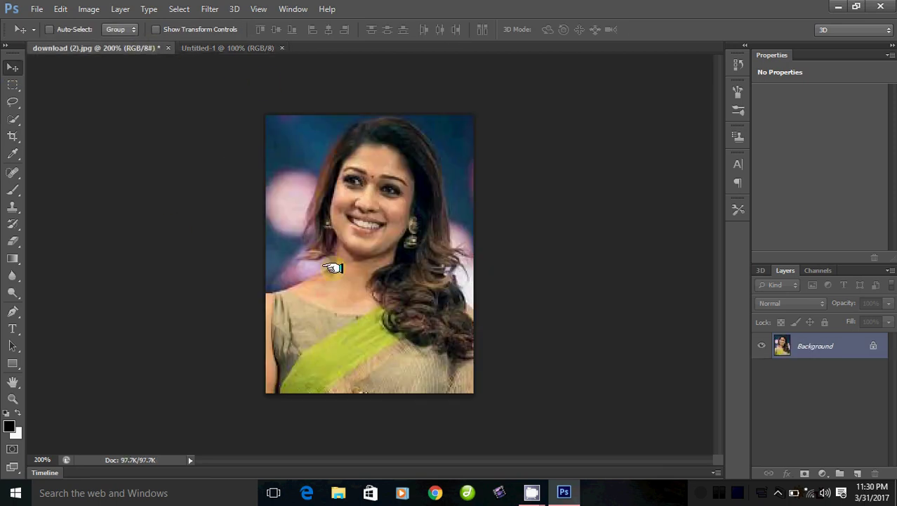
left_click_drag(337, 258, 209, 49)
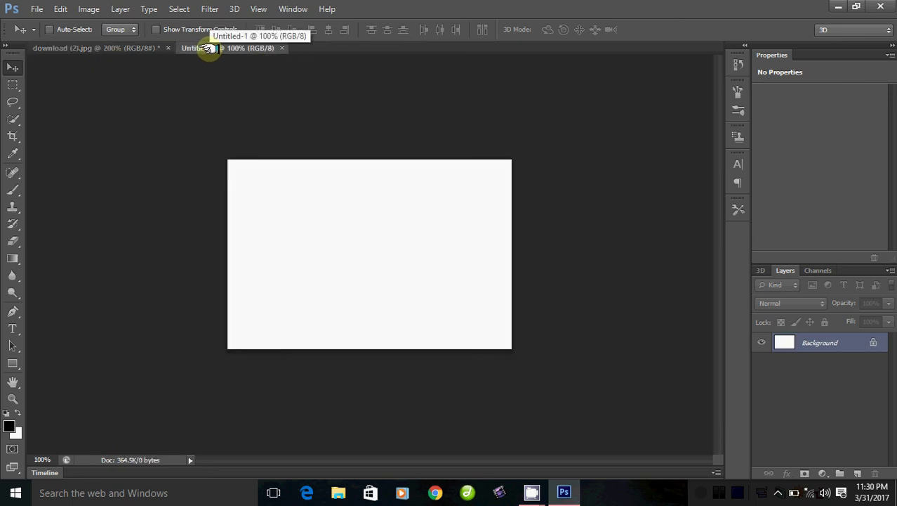
mouse_move(209, 49)
left_mouse_down()
mouse_move(327, 229)
mouse_move(228, 48)
left_mouse_up()
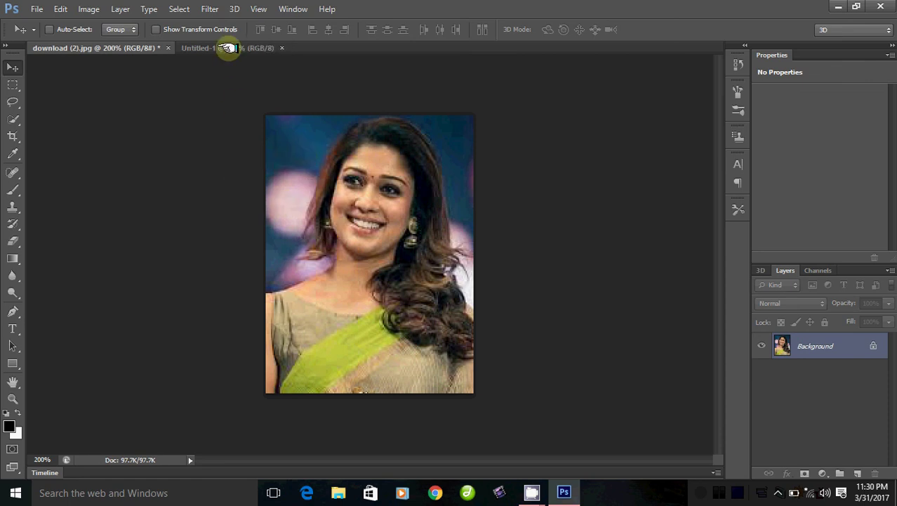
mouse_move(229, 48)
left_mouse_down()
mouse_move(290, 221)
mouse_move(278, 229)
left_mouse_up()
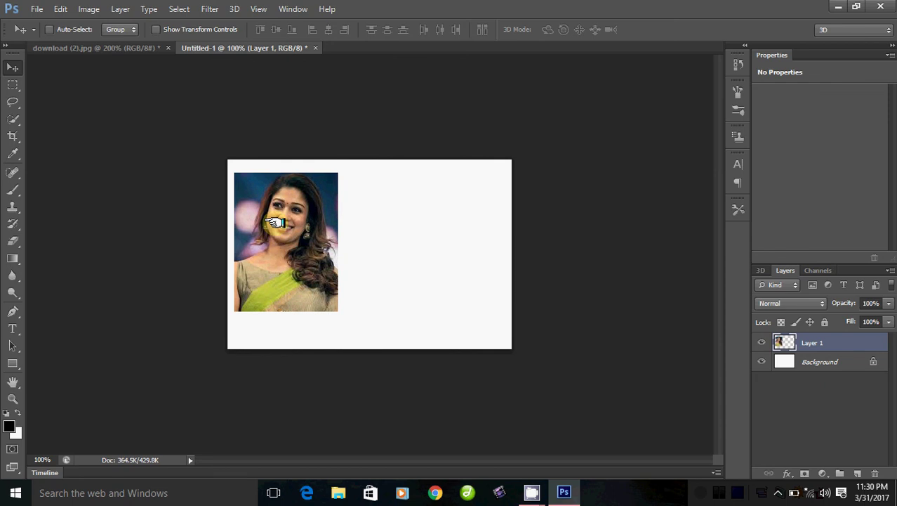
key("ctrl+z")
key("ctrl+alt+z")
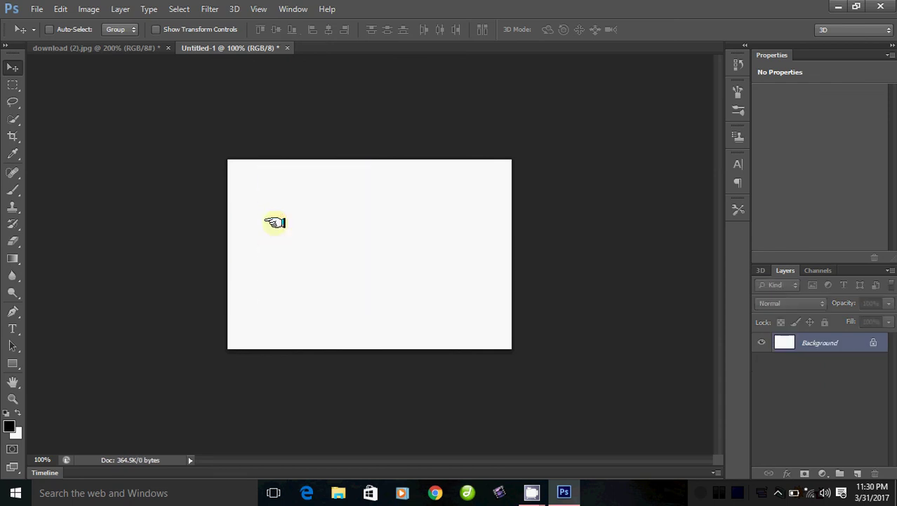
Close the blank 6 × 4 Untitled-1 document without saving
left_click(288, 47)
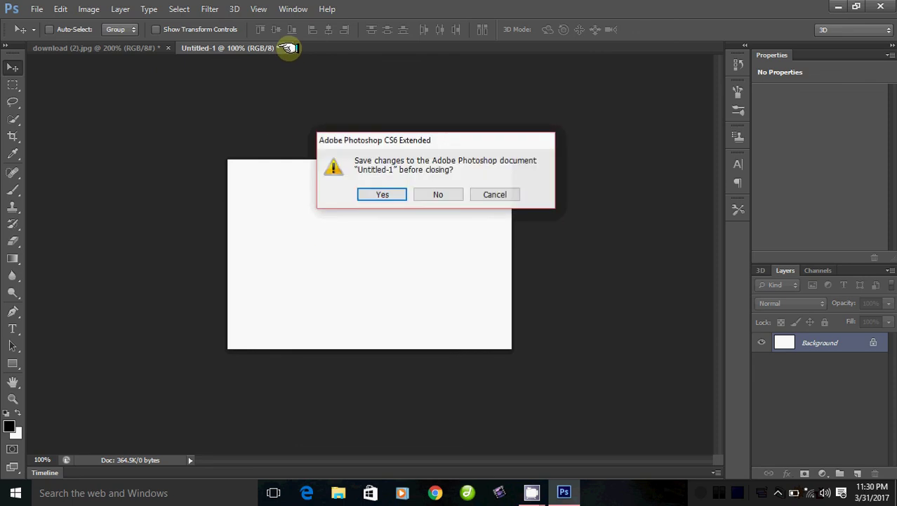
left_click(384, 194)
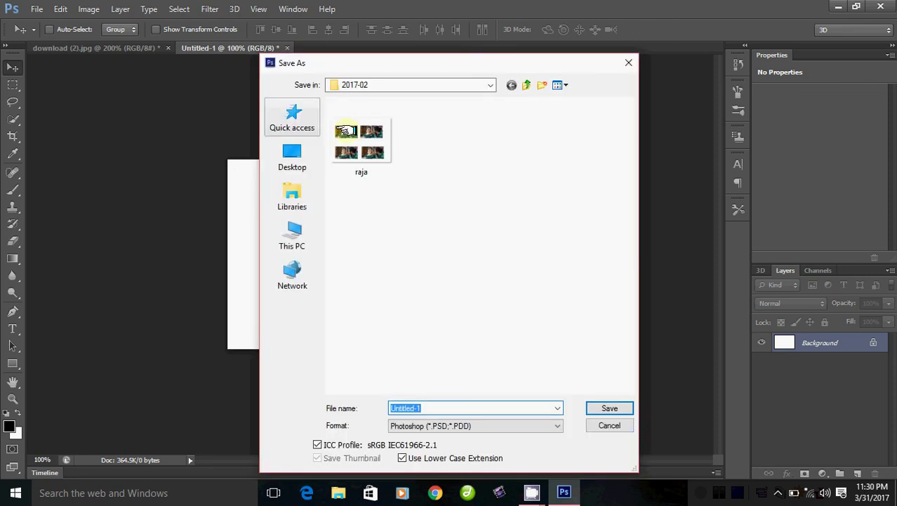
left_click(607, 423)
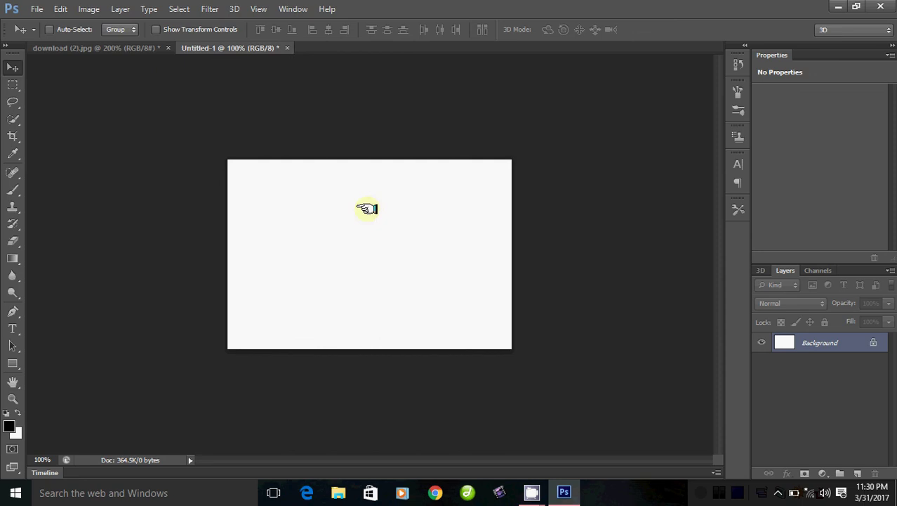
left_click(288, 47)
left_click(421, 195)
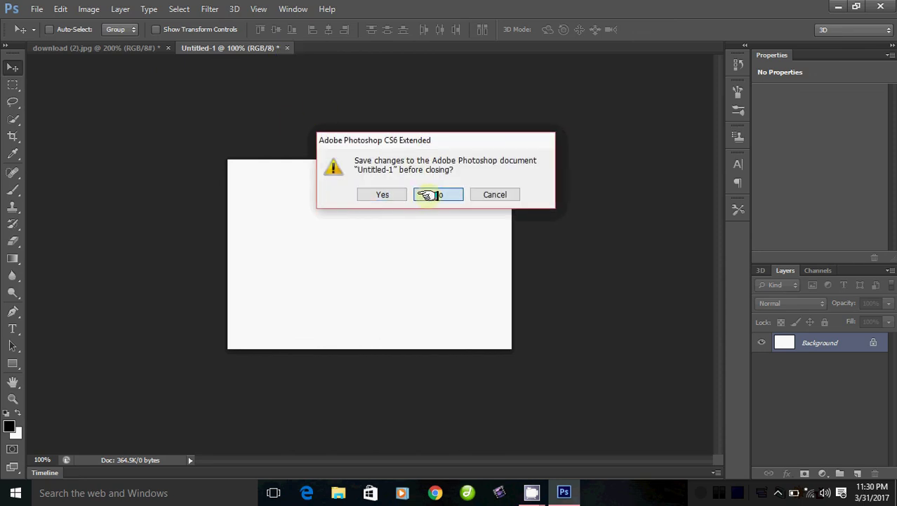
Create a new white 6 × 4 in document at 200 pixels/inch
left_click(40, 13)
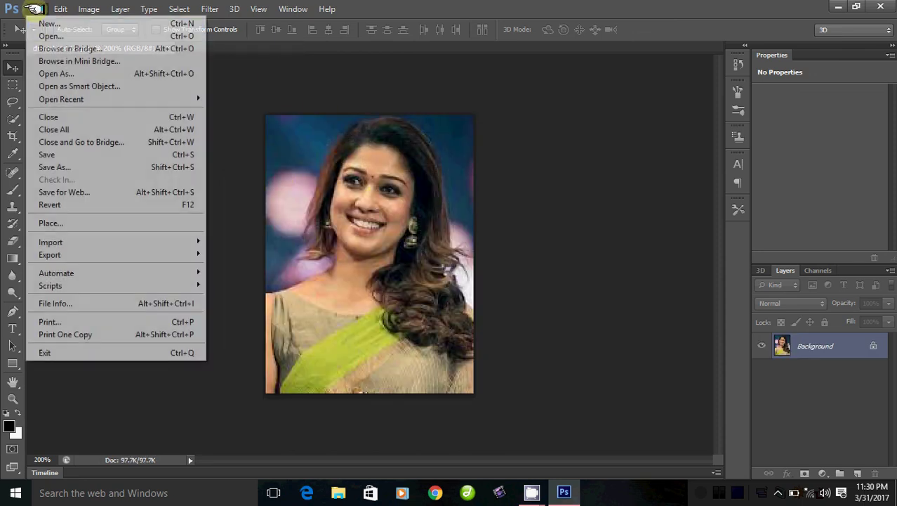
left_click(39, 12)
key("ctrl+n")
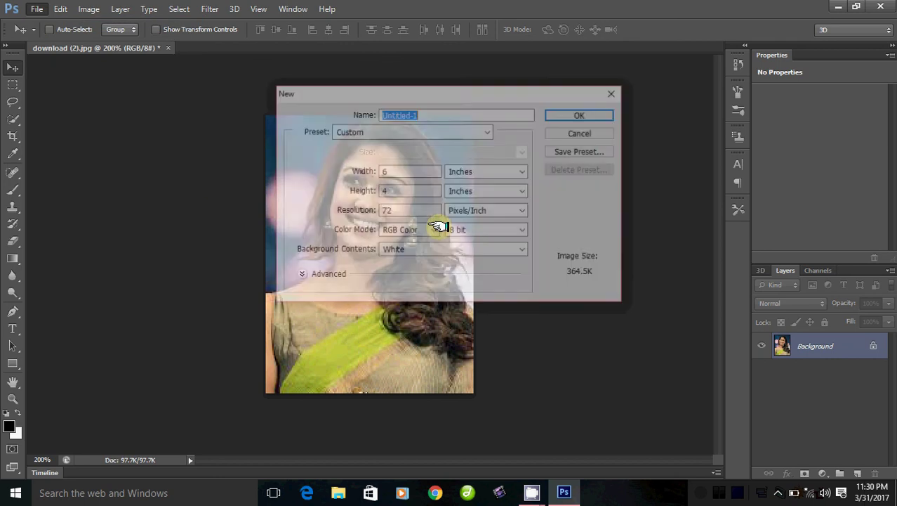
left_click(386, 134)
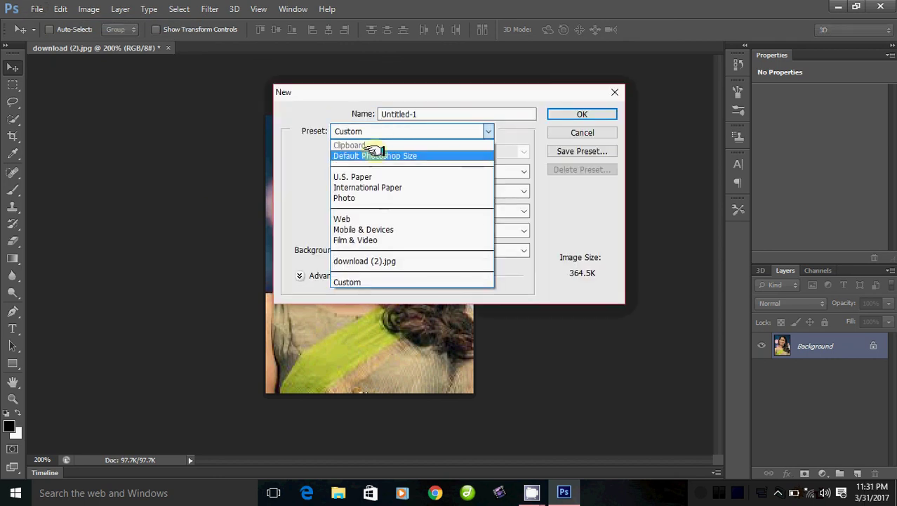
left_click(371, 155)
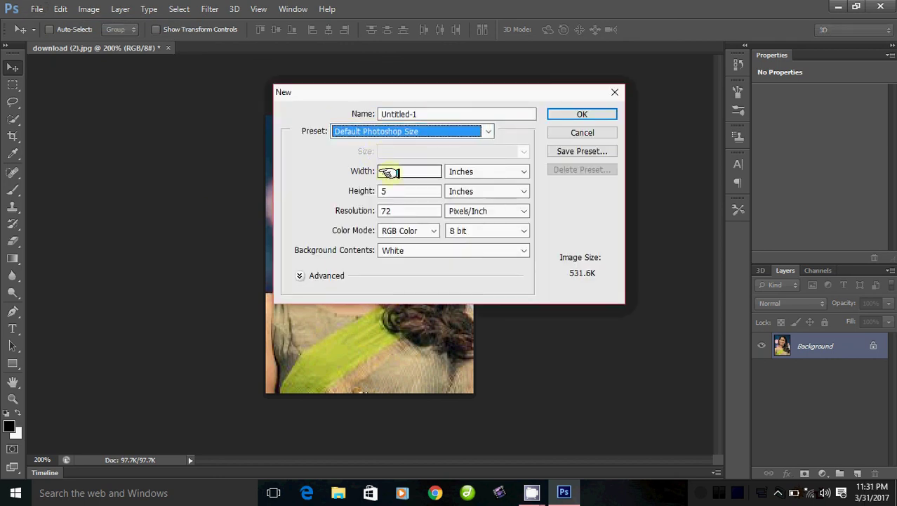
double_click(391, 173)
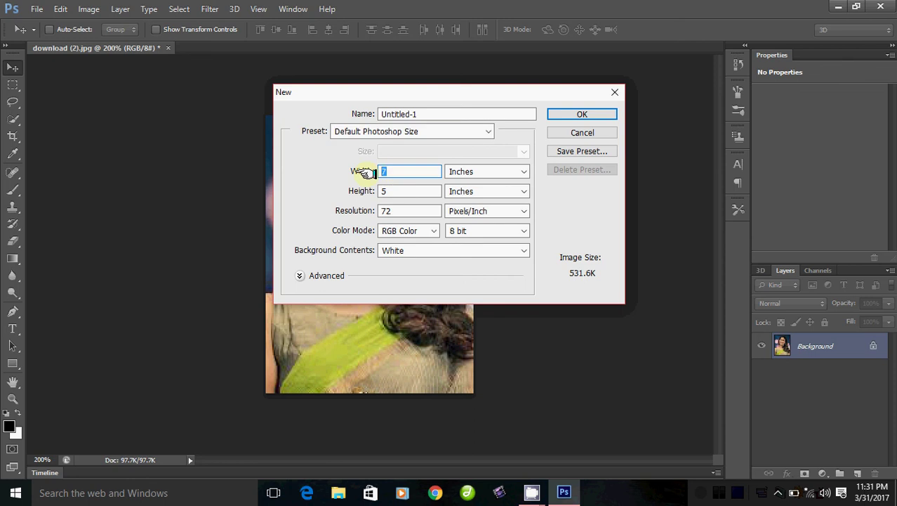
type("6")
key("Tab")
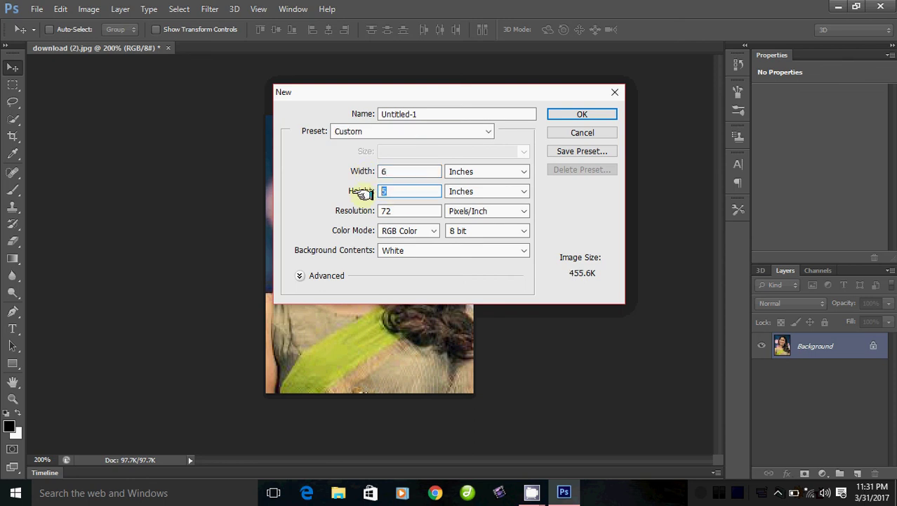
type("4")
double_click(392, 212)
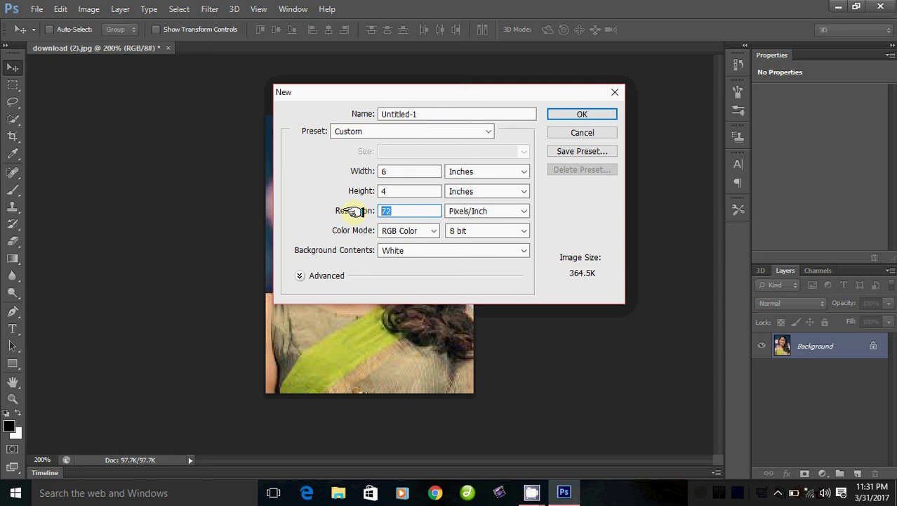
type("200")
left_click(580, 115)
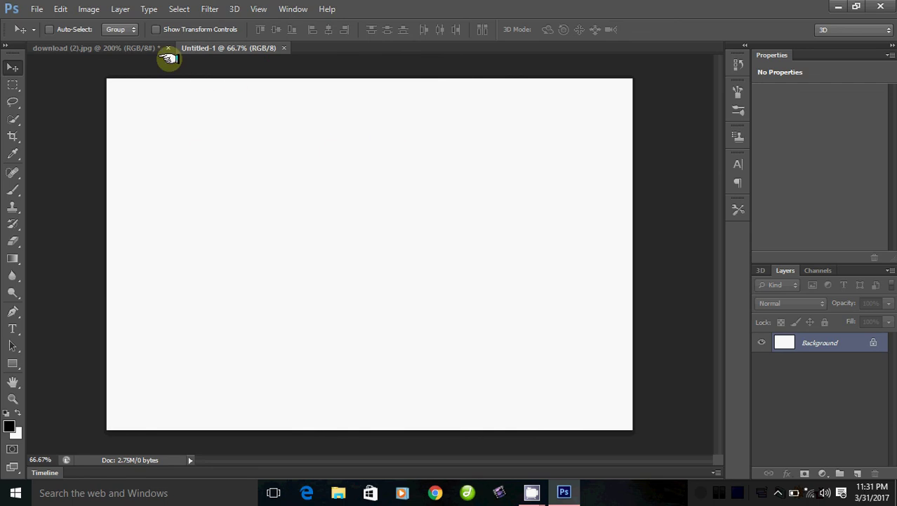
Move the portrait onto the new canvas and position it at the top-left
left_click(126, 46)
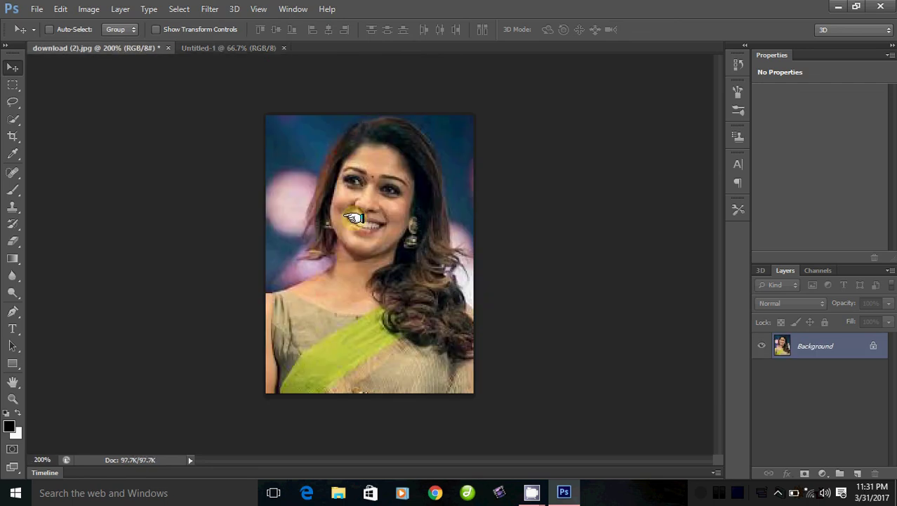
left_click_drag(342, 232, 224, 50)
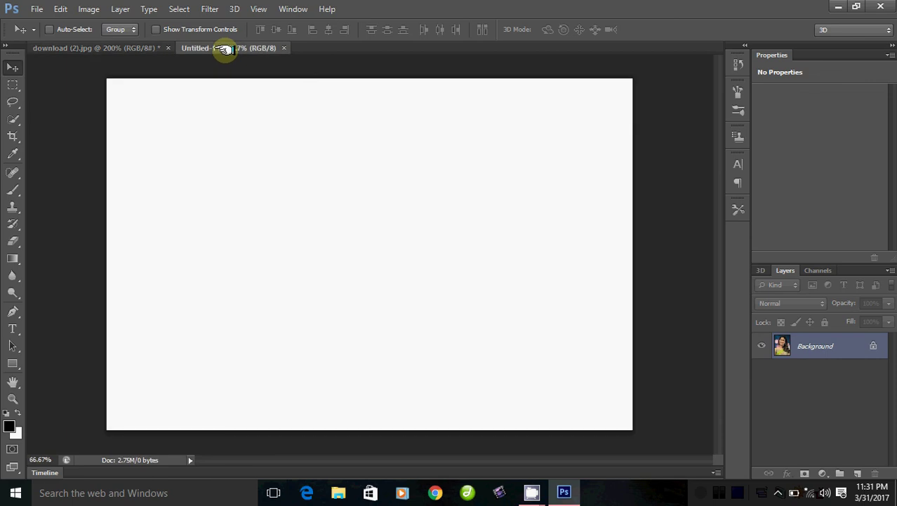
mouse_move(224, 49)
left_mouse_down()
mouse_move(240, 158)
mouse_move(264, 166)
left_mouse_up()
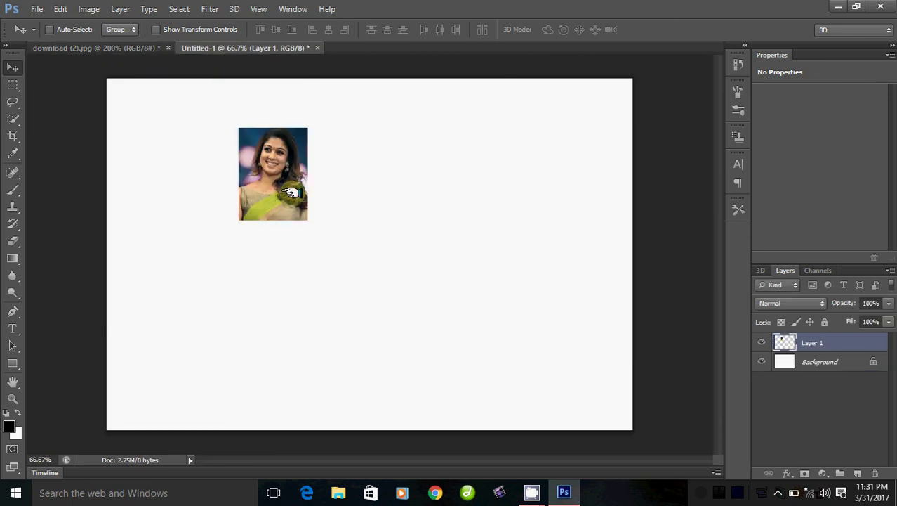
left_click_drag(295, 192, 184, 169)
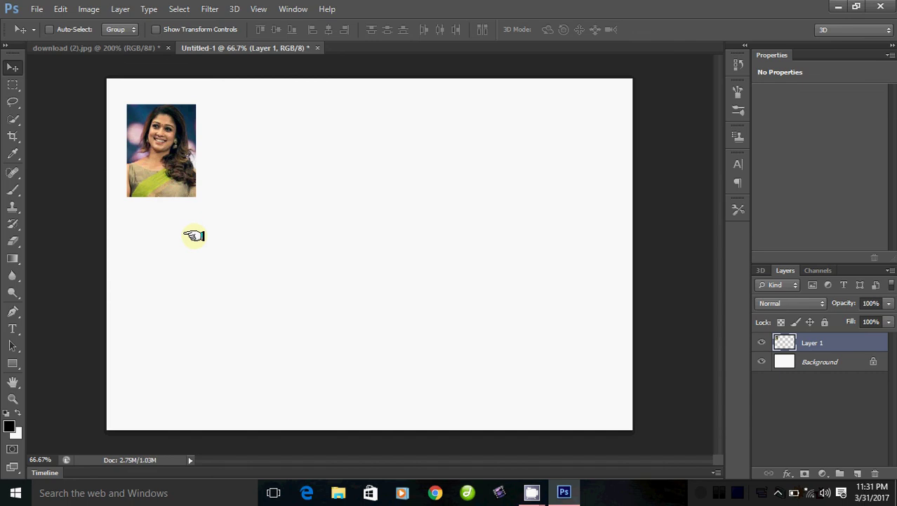
Duplicate the portrait into three rows of six copies across the canvas
left_click_drag(174, 152, 586, 150, "alt")
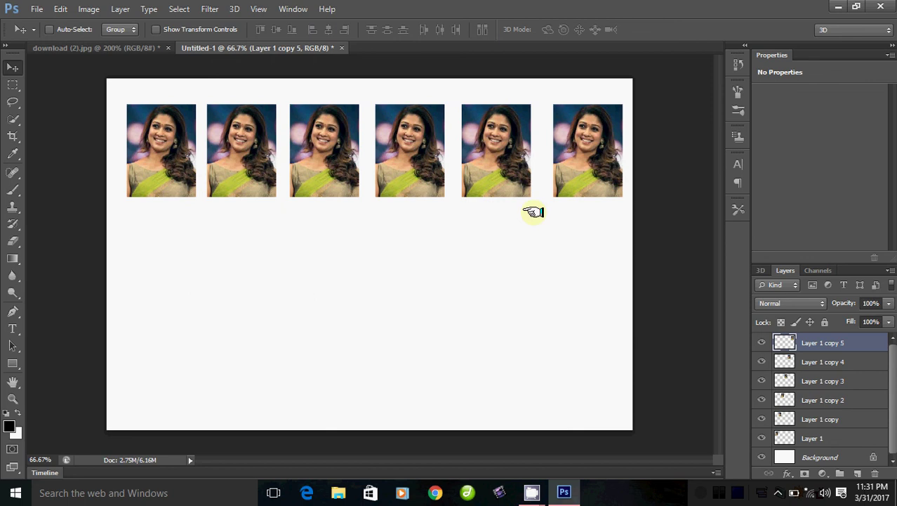
key("shift+Down")
left_click_drag(549, 274, 210, 253, "alt")
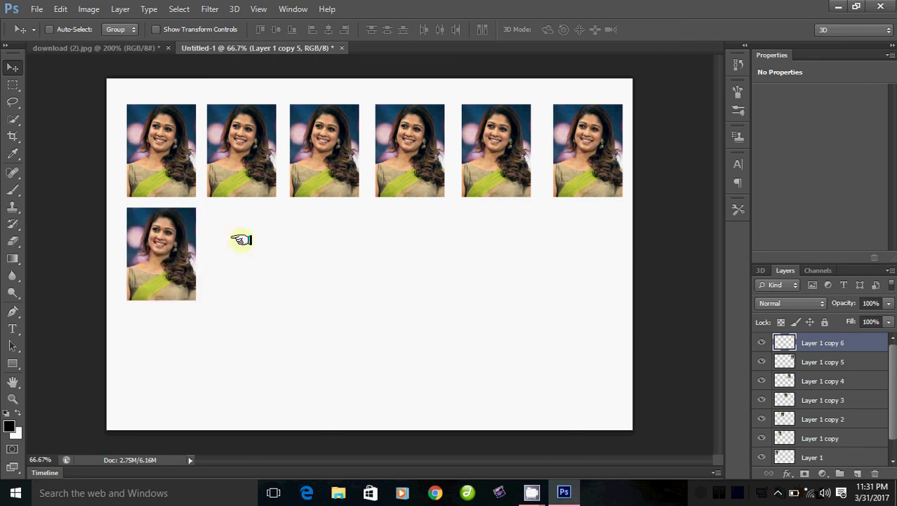
mouse_move(162, 234)
left_mouse_down("alt")
mouse_move(243, 234)
mouse_move(419, 259)
mouse_move(580, 254)
left_mouse_up("alt")
mouse_move(567, 291)
left_mouse_down("alt")
mouse_move(321, 396)
mouse_move(151, 368)
left_mouse_up("alt")
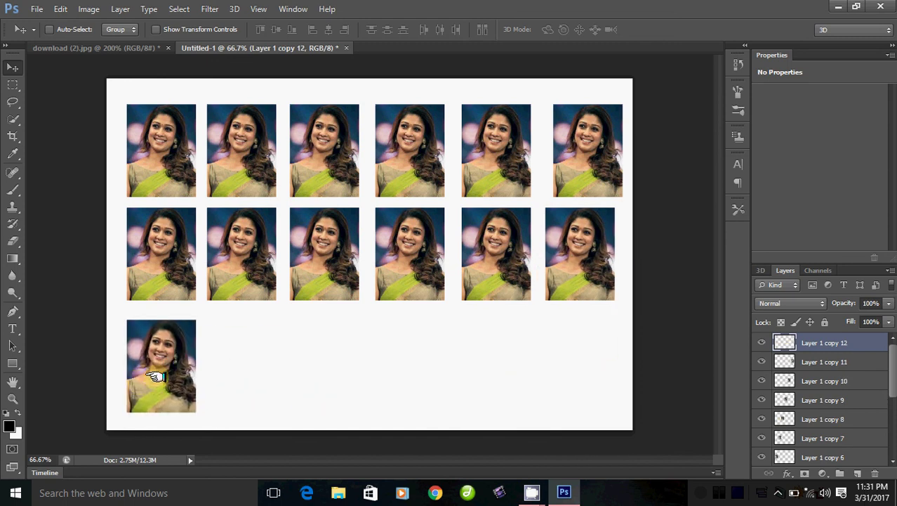
mouse_move(208, 370)
left_mouse_down()
mouse_move(397, 354)
mouse_move(395, 344)
mouse_move(477, 346)
mouse_move(491, 361)
mouse_move(588, 355)
left_mouse_up()
left_click(576, 377, "alt")
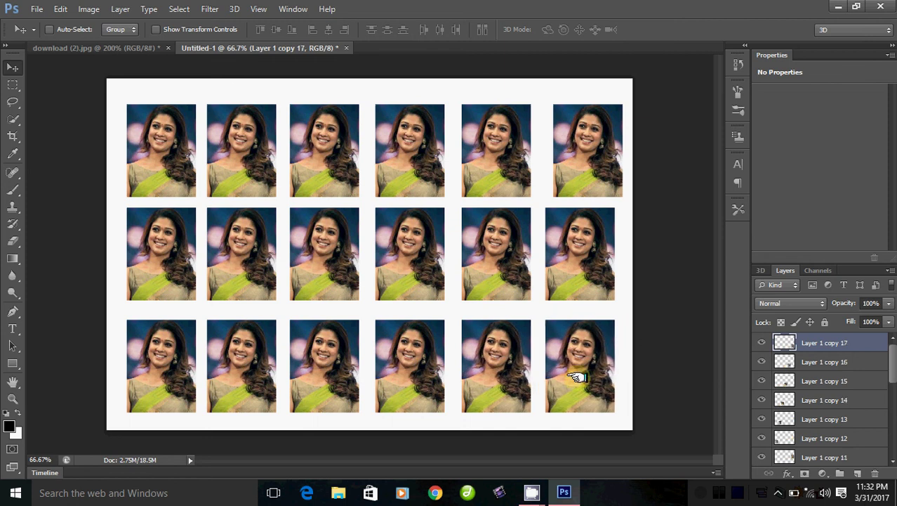
Close the photo-grid document without saving
left_click(346, 48)
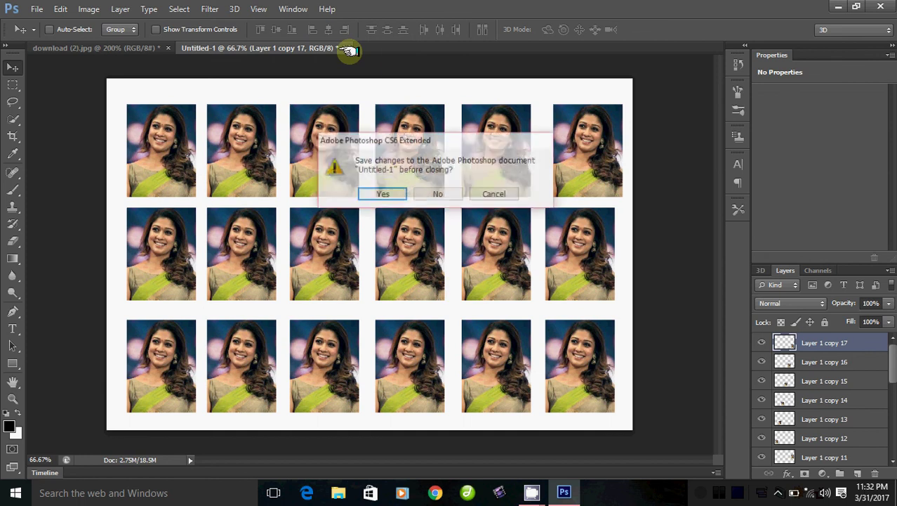
left_click(388, 195)
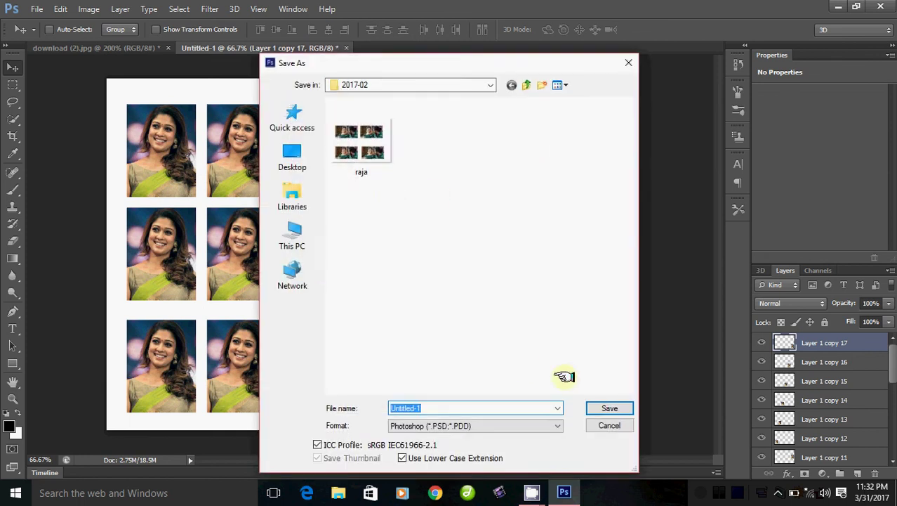
left_click(608, 425)
left_click(347, 47)
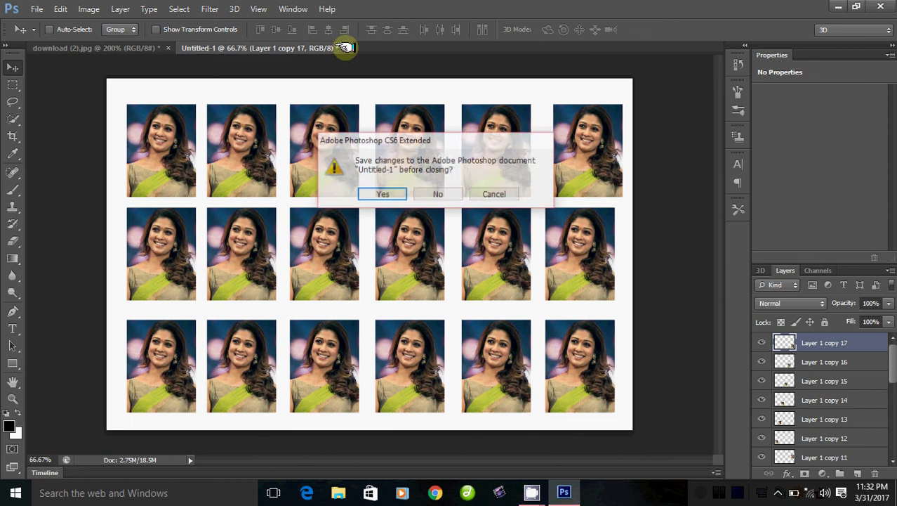
left_click(438, 194)
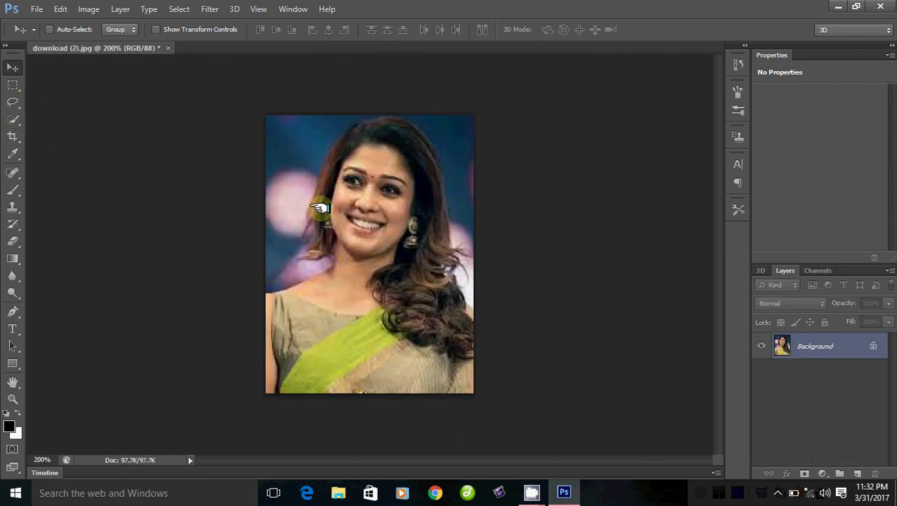
Undo the crop on download (2).jpg to restore the full portrait, with the Crop tool active
key("ctrl+z")
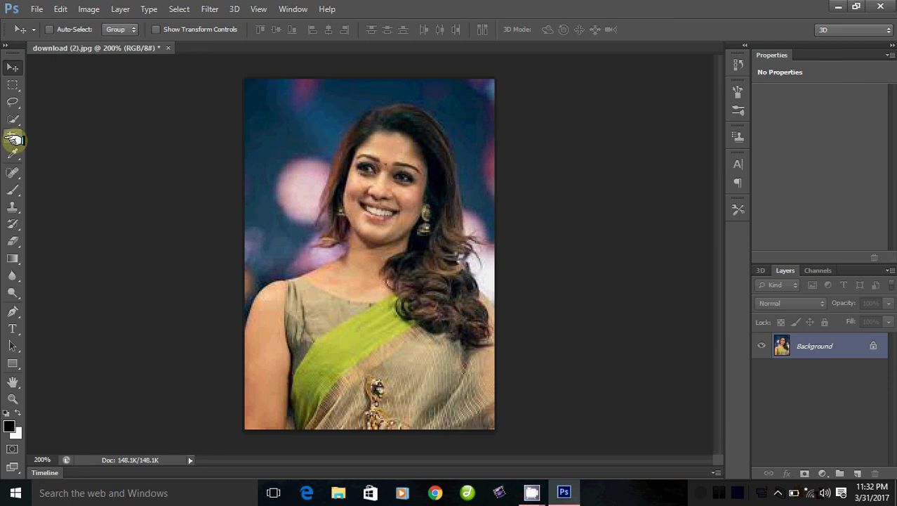
left_click(14, 137)
left_click(14, 139)
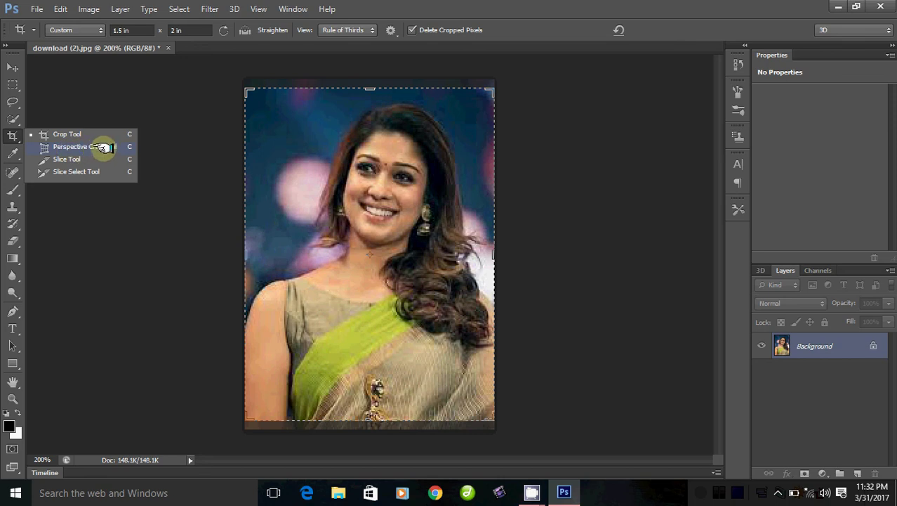
Perspective-crop the portrait to head and shoulders, pulling both top corners inward
left_click(103, 147)
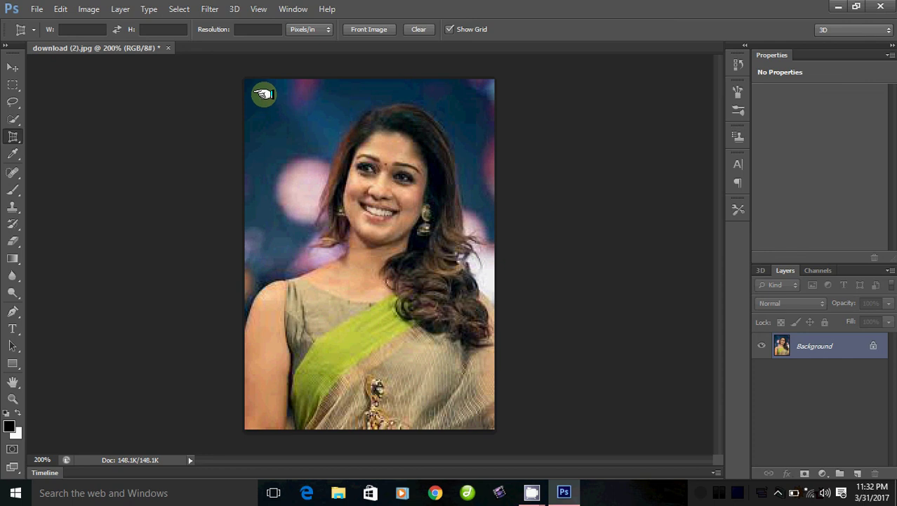
left_click_drag(264, 94, 476, 375)
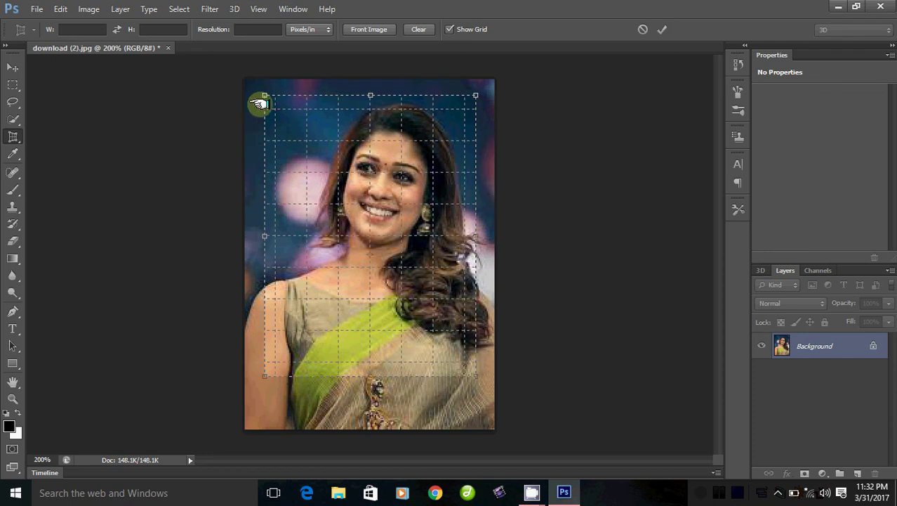
left_click_drag(265, 95, 285, 114)
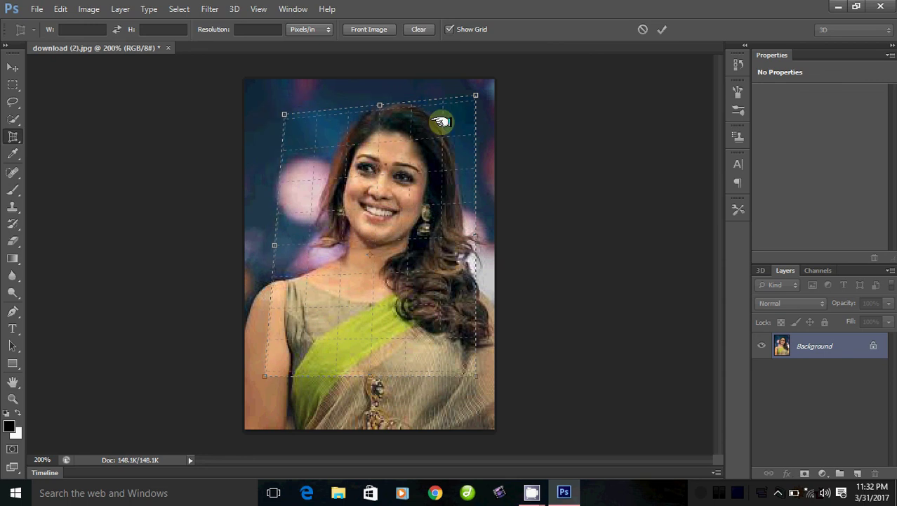
left_click_drag(476, 96, 457, 123)
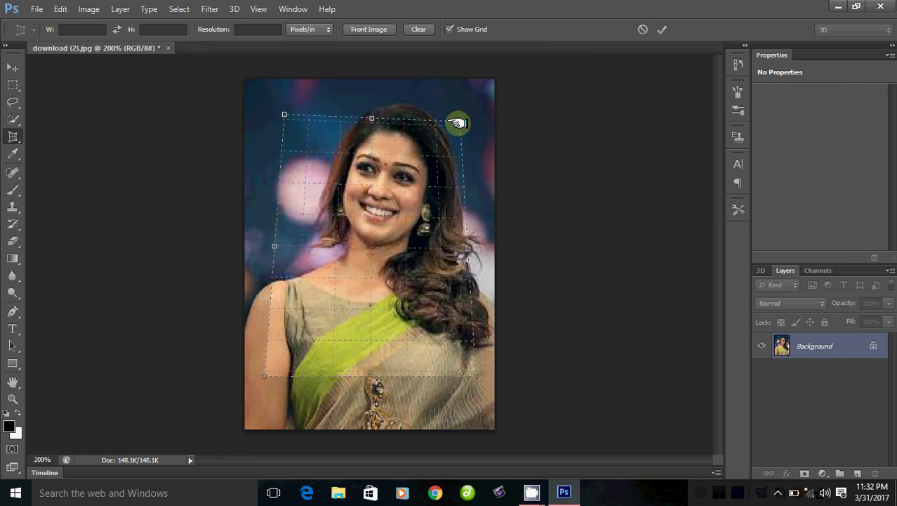
key("Return")
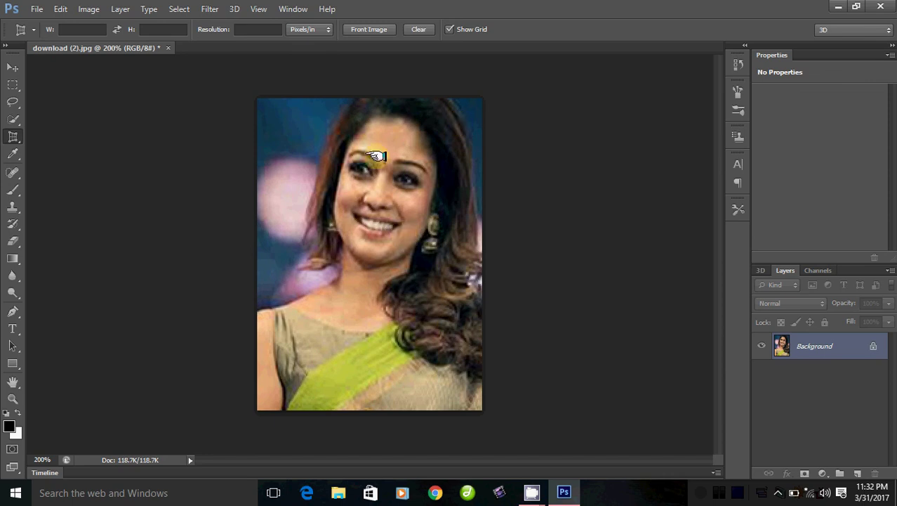
right_click(12, 137)
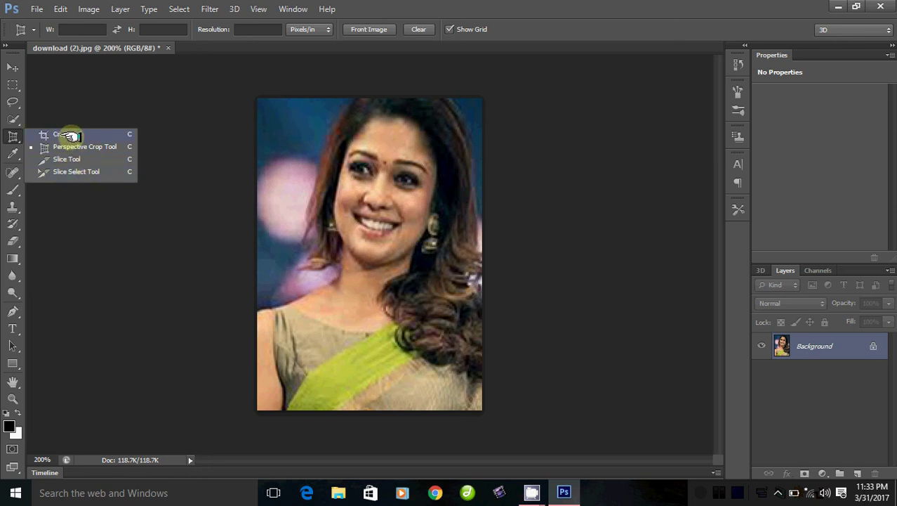
left_click(160, 112)
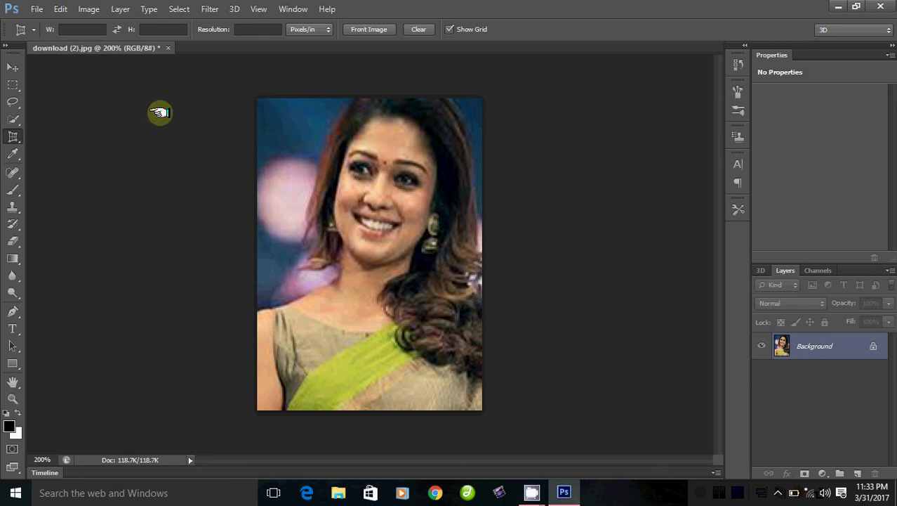